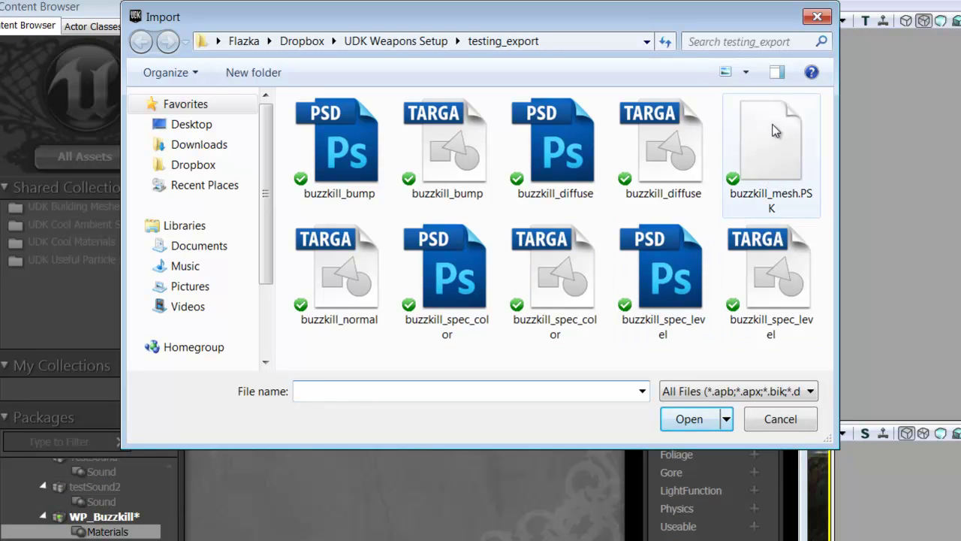
Import buzzkill_mesh.PSK into the WP_Buzzkill package with grouping Meshes and the name SK_WP_buzzkill_mesh.
click(776, 131)
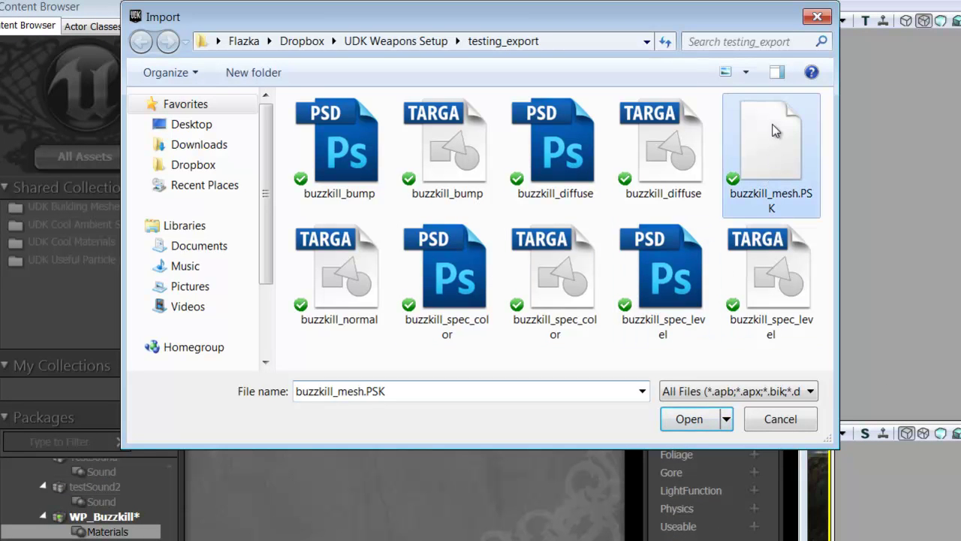
click(689, 419)
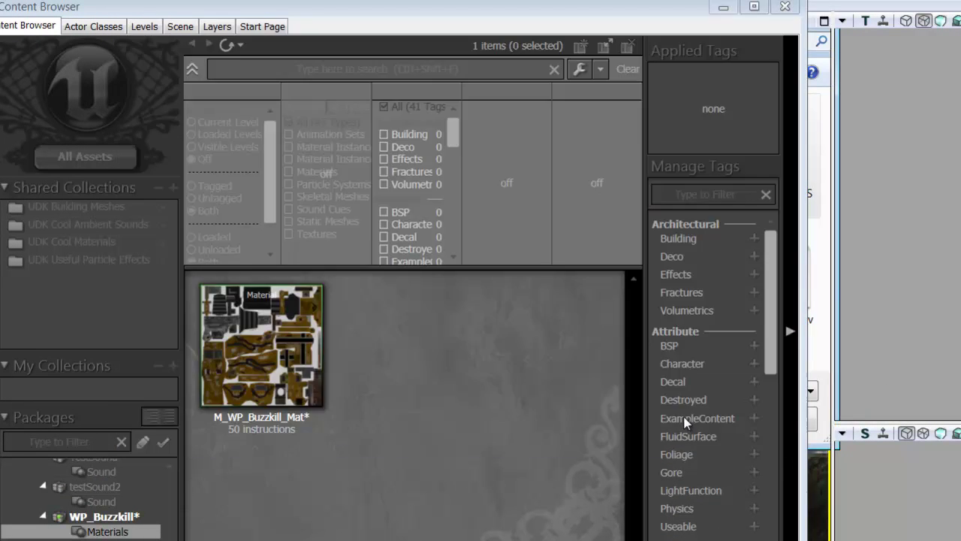
drag(307, 104, 210, 103)
text(Meshes)
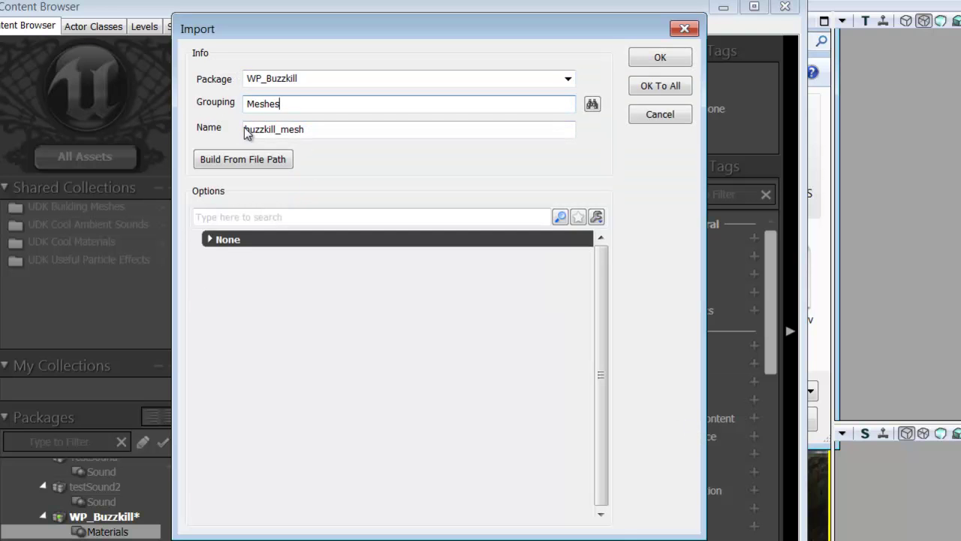
click(252, 129)
text(SK_WP_)
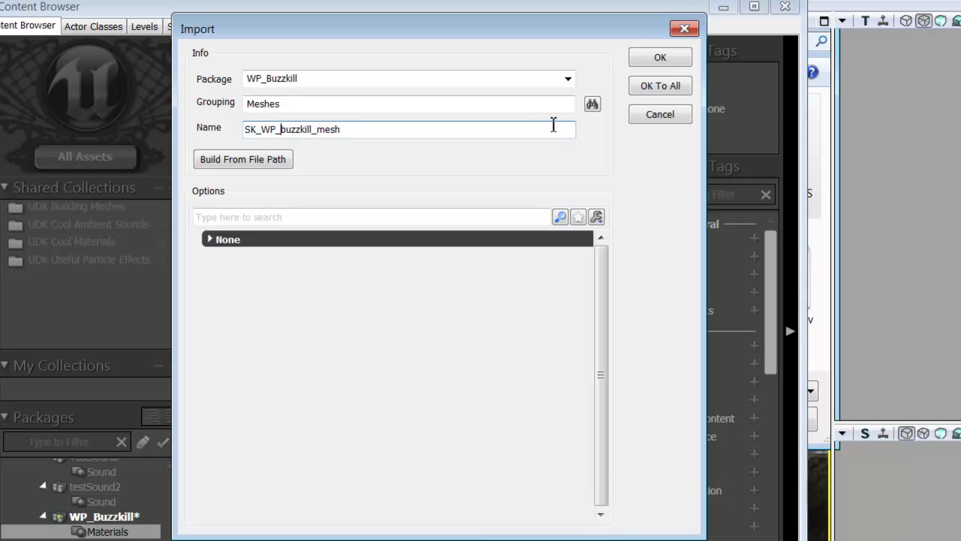
click(660, 58)
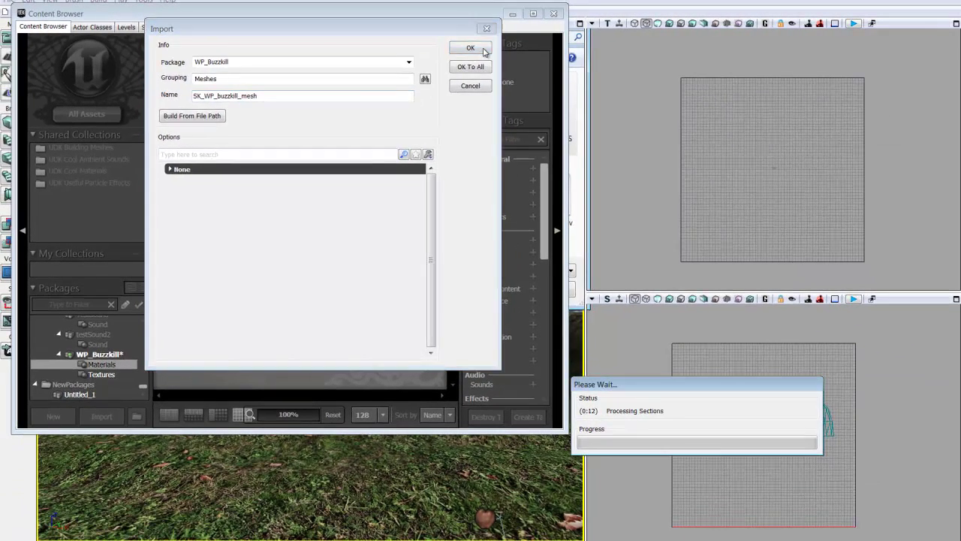
Open the SK_WP_buzzkill_mesh skeletal mesh in the AnimSet Editor and look over the weapon model.
mouse_move(209, 242)
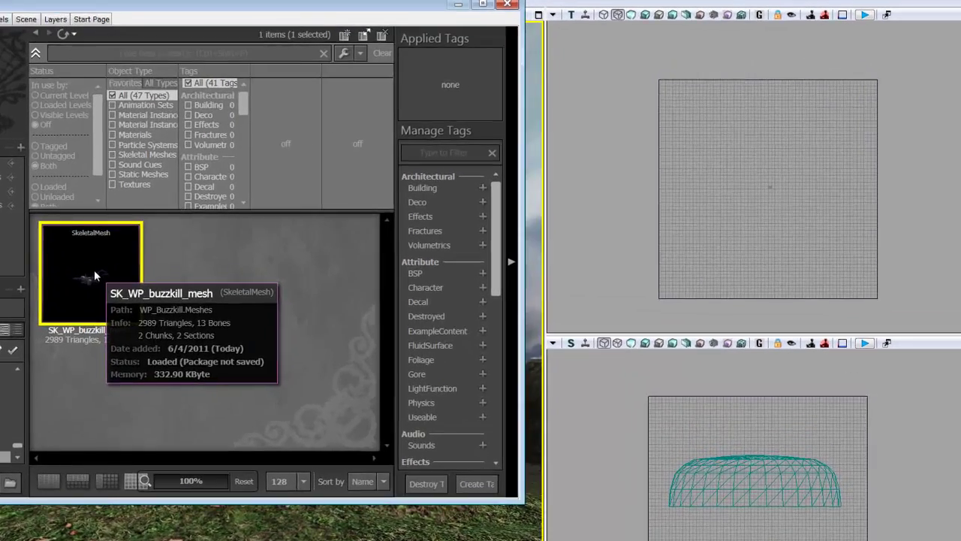
double_click(209, 242)
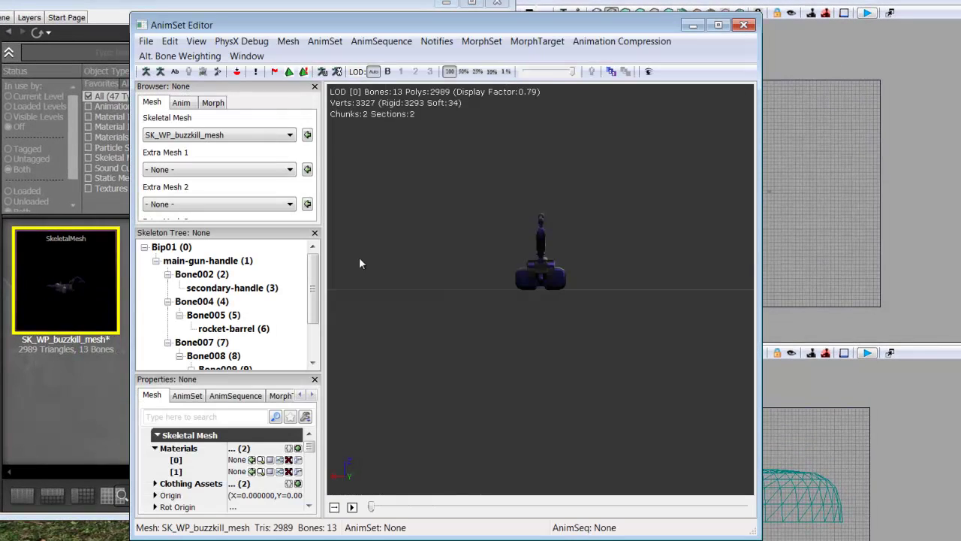
drag(483, 258, 566, 255)
right_drag(567, 259, 584, 156)
drag(579, 268, 687, 96)
right_drag(533, 261, 559, 290)
Assign the M_WP_Buzzkill_Mat material from the package's Materials group to material slots 0 and 1 of the skeletal mesh.
click(26, 449)
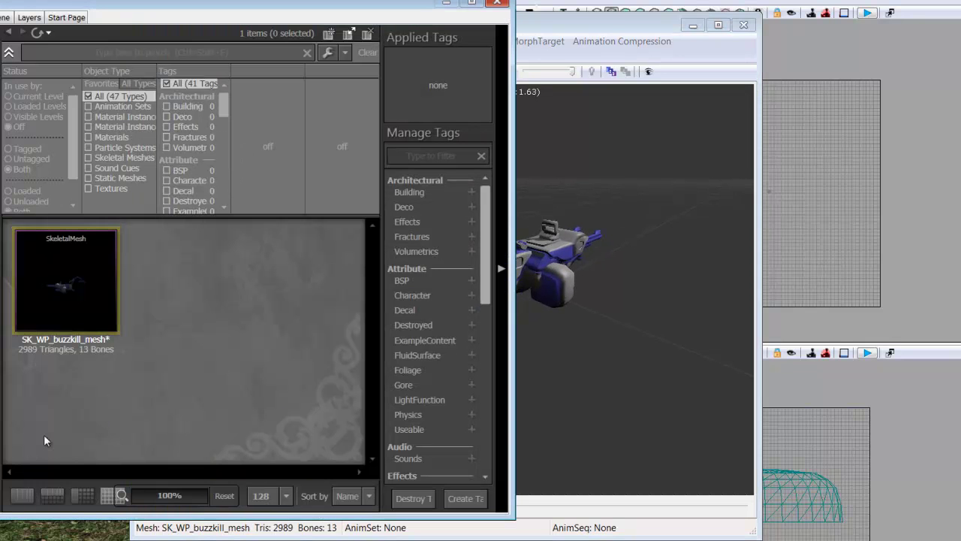
click(81, 298)
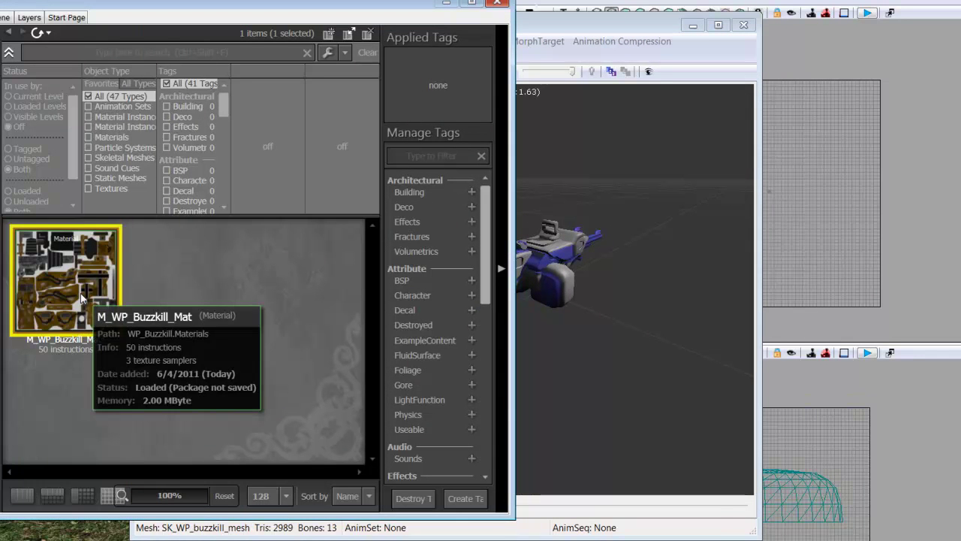
click(603, 27)
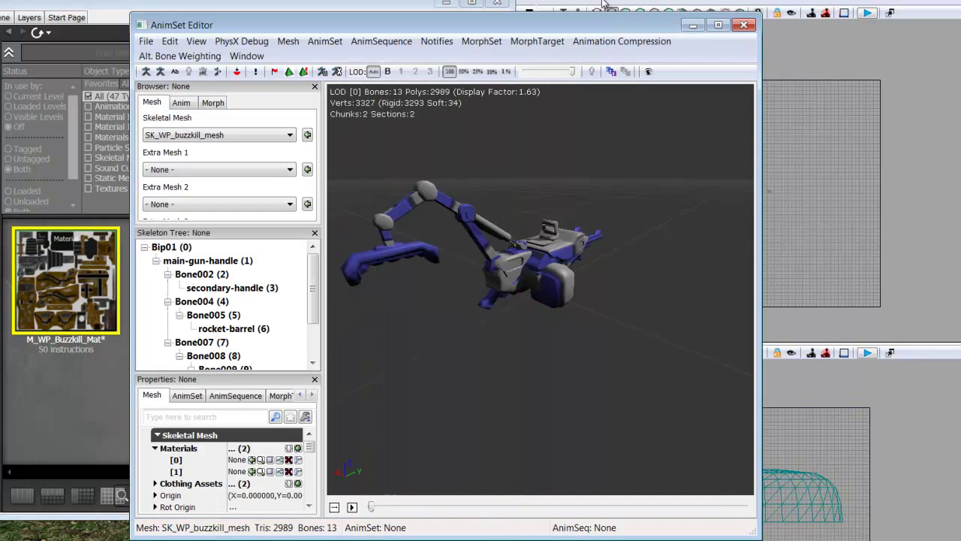
drag(553, 242, 518, 278)
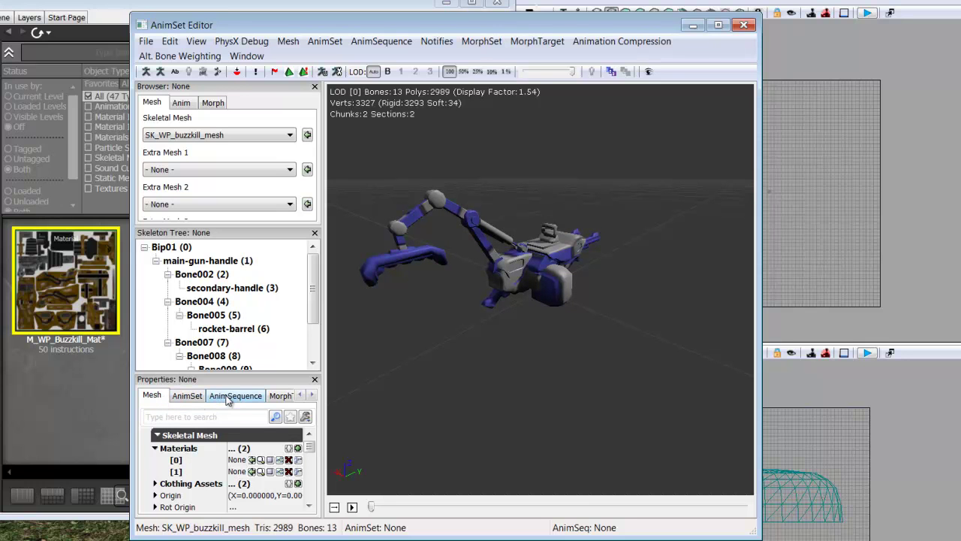
click(156, 449)
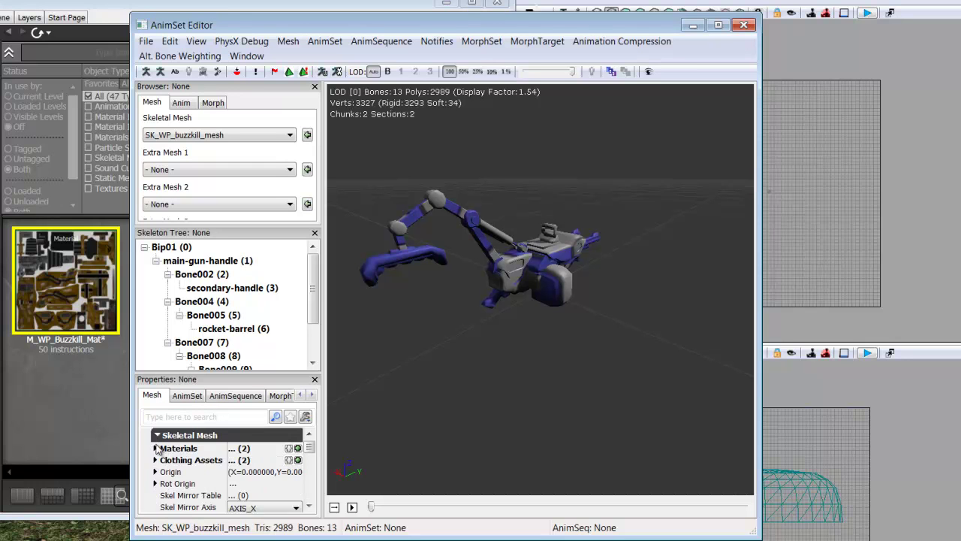
click(155, 448)
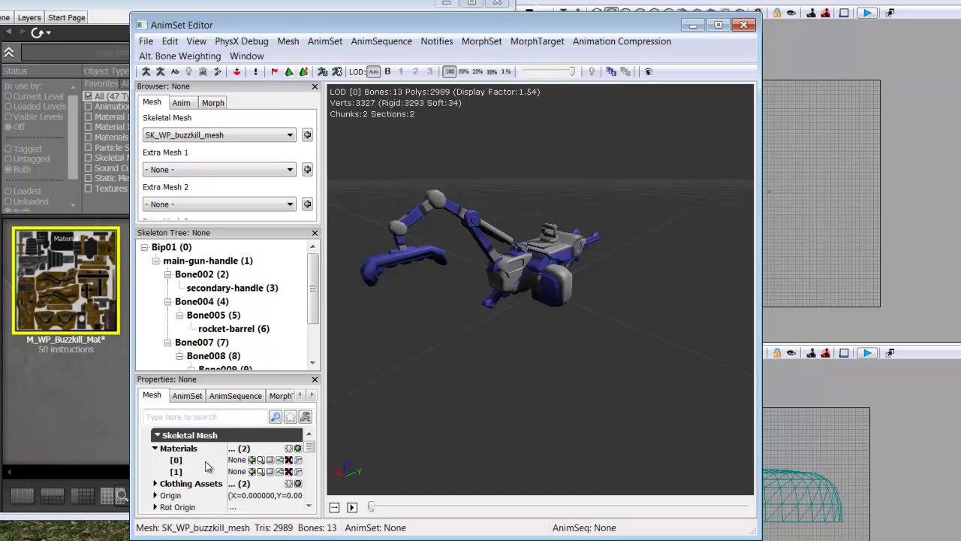
click(252, 459)
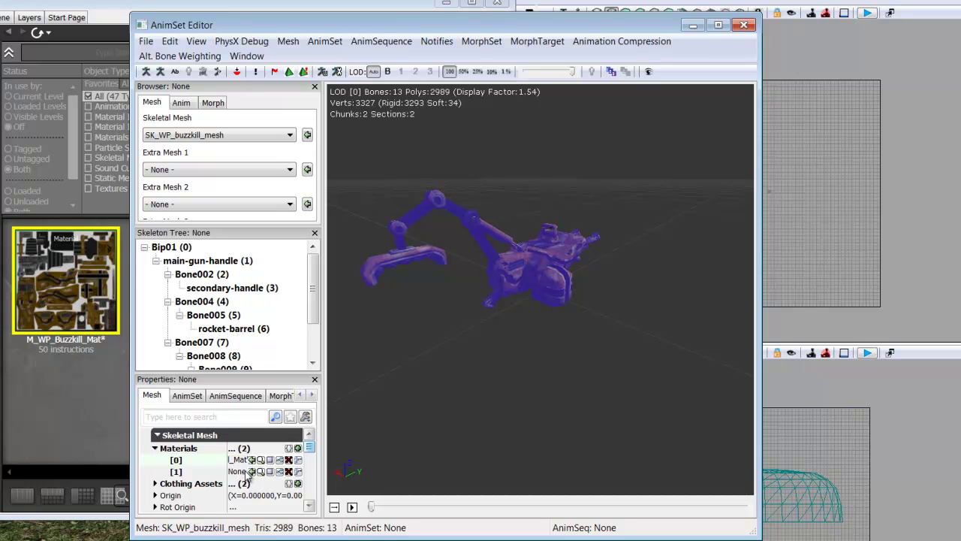
click(252, 470)
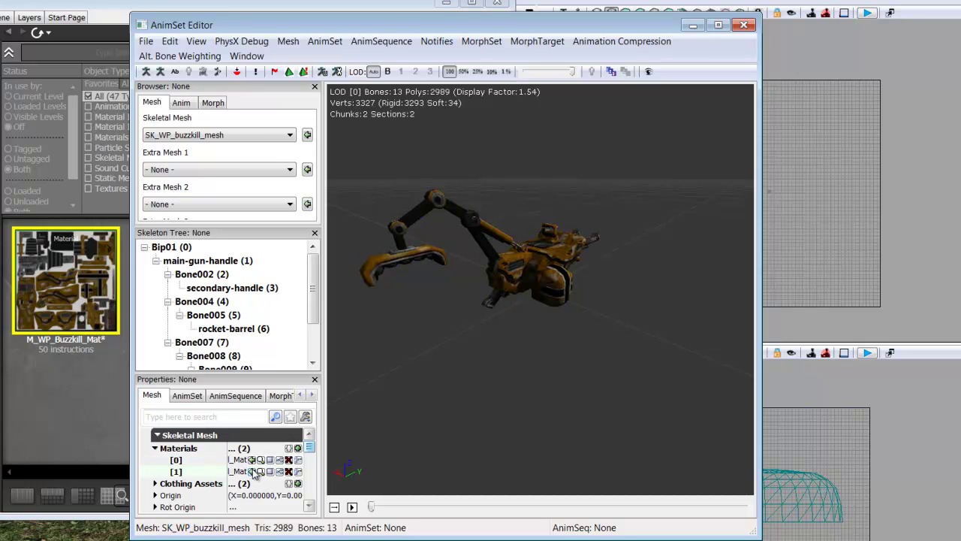
drag(416, 307, 691, 95)
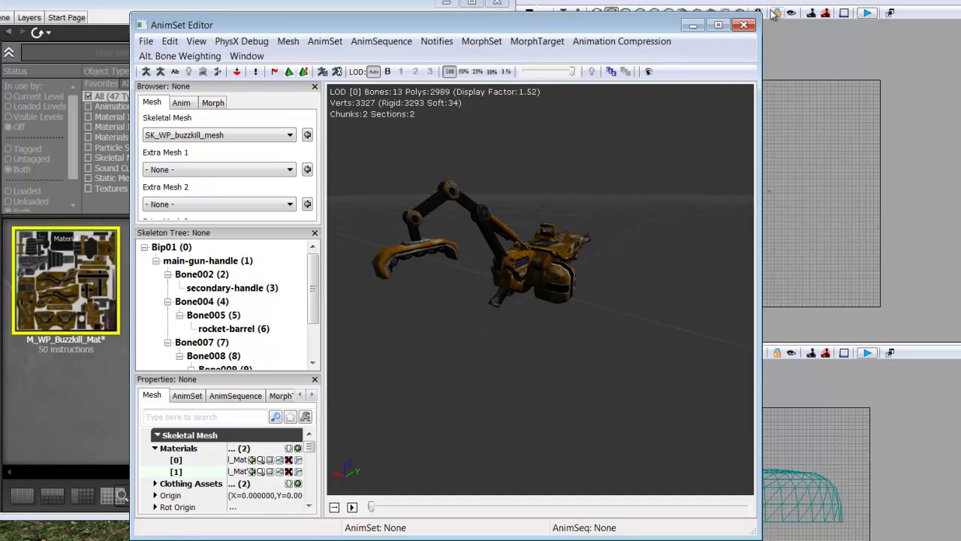
Add a socket named HandleSocket to the main-gun-handle bone with the Socket Manager.
drag(366, 26, 435, 15)
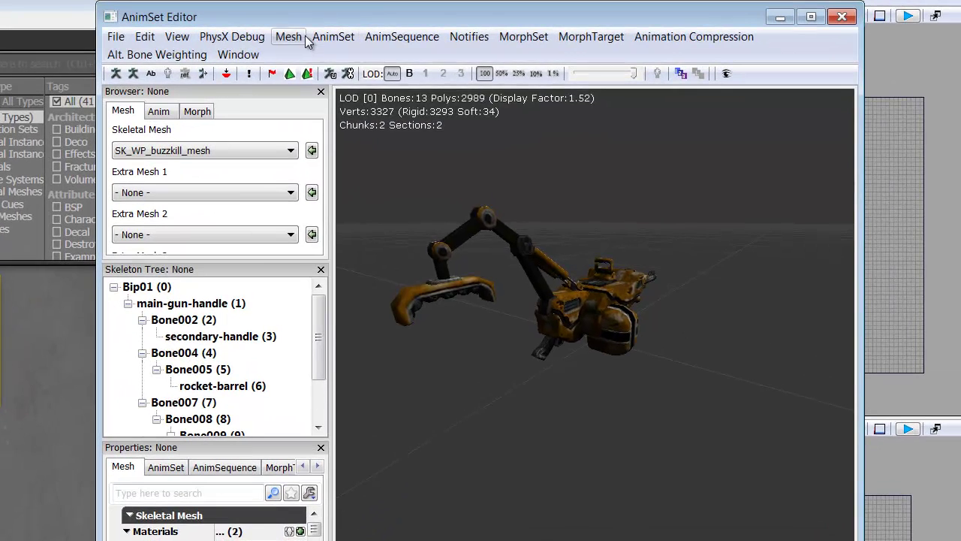
click(357, 30)
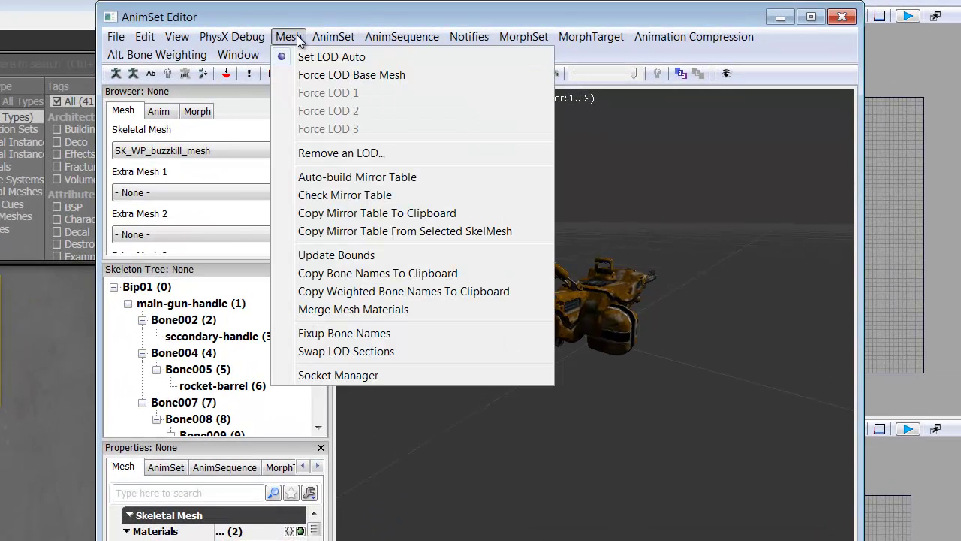
click(378, 376)
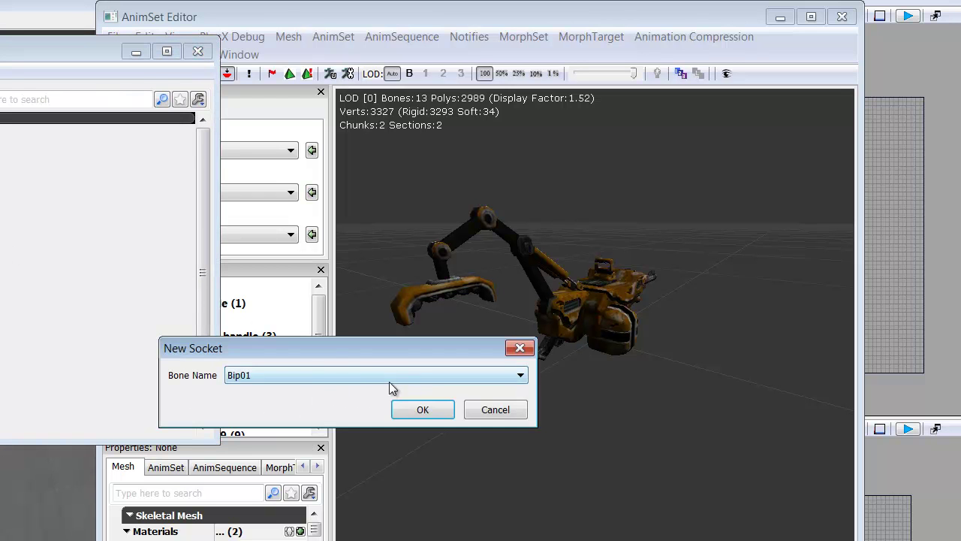
click(383, 376)
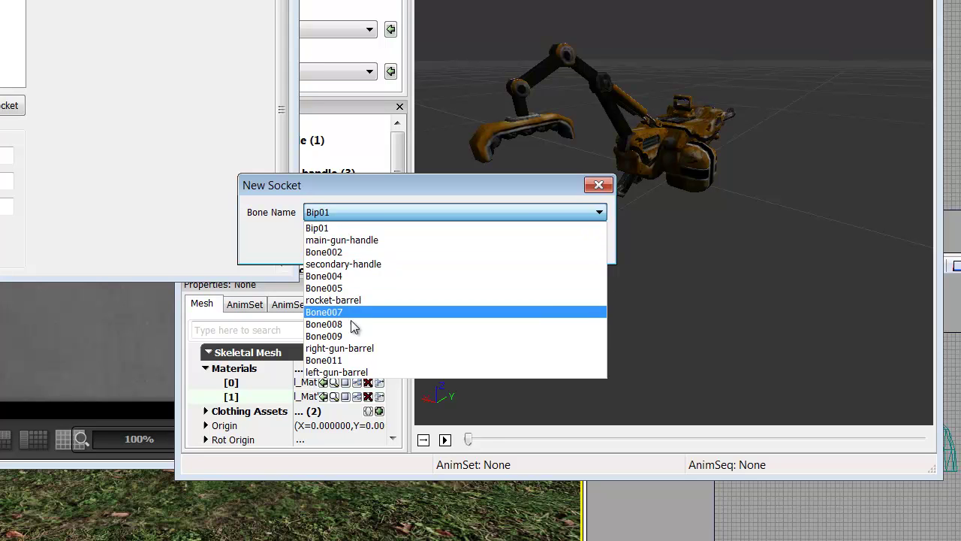
click(343, 240)
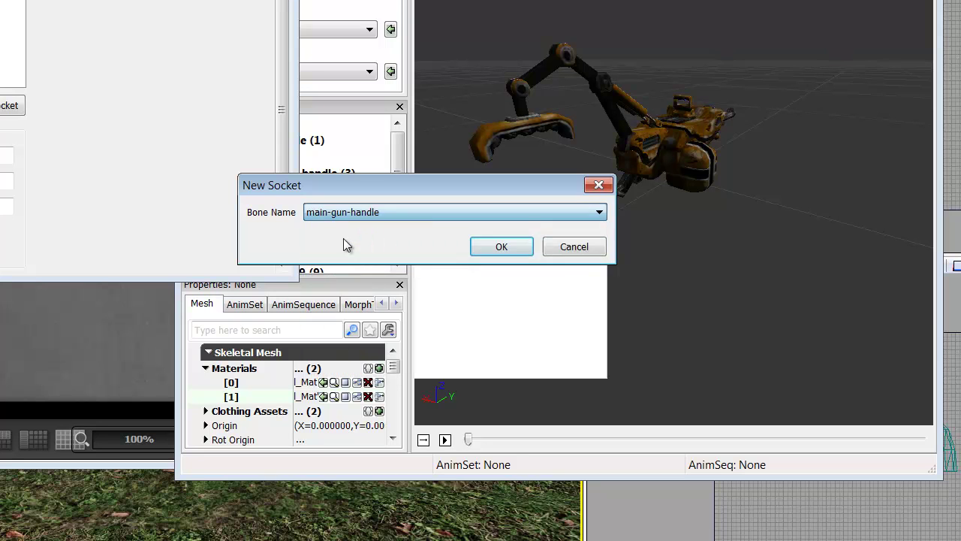
click(481, 248)
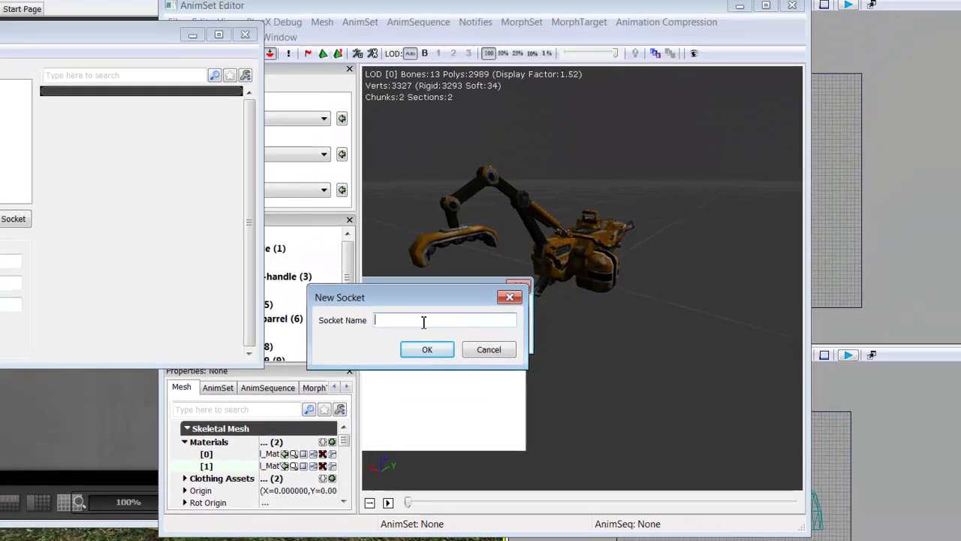
text(Handl)
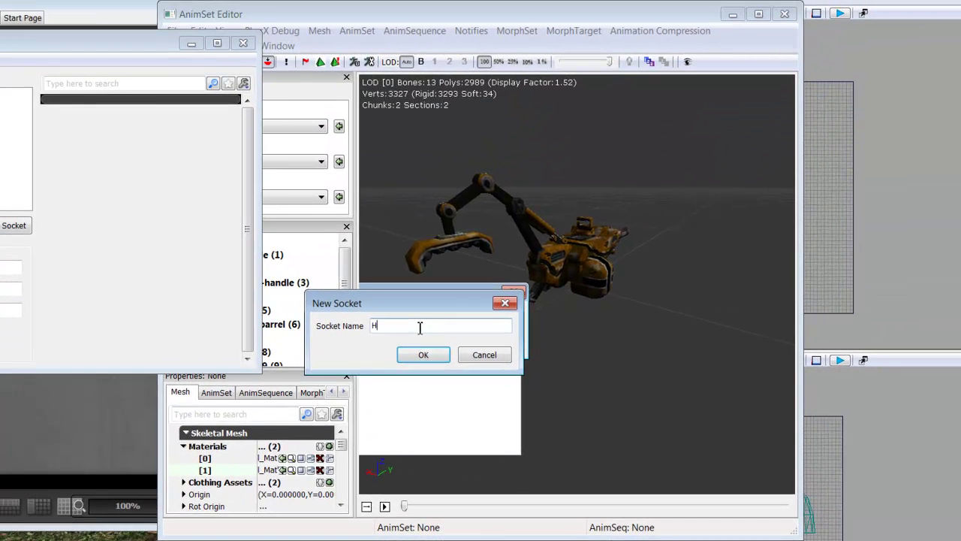
text(eSocket)
key(Return)
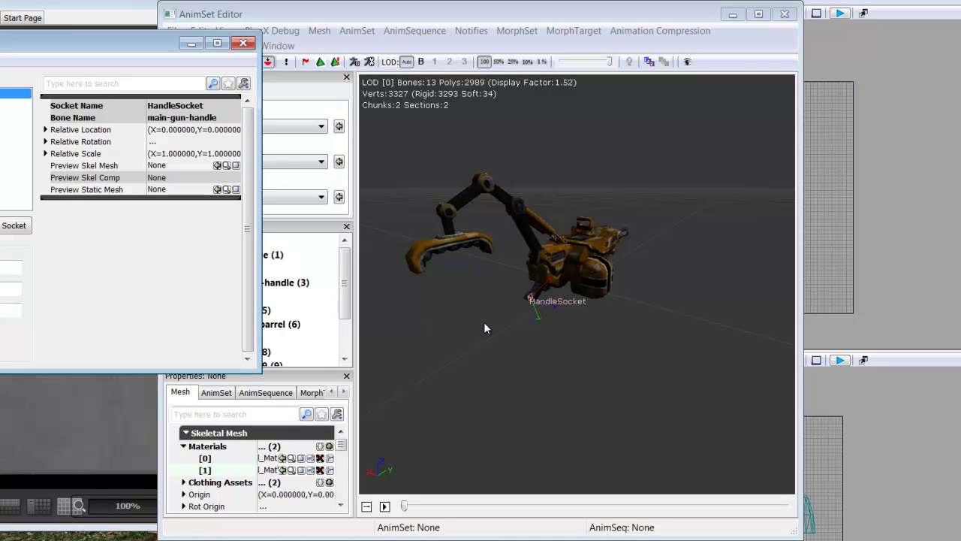
Add a socket named MuzzleFlashPrim1Socket to the left-gun-barrel bone.
right_drag(487, 331, 428, 324)
scroll(433, 279, down, 1)
drag(428, 324, 370, 328)
click(14, 226)
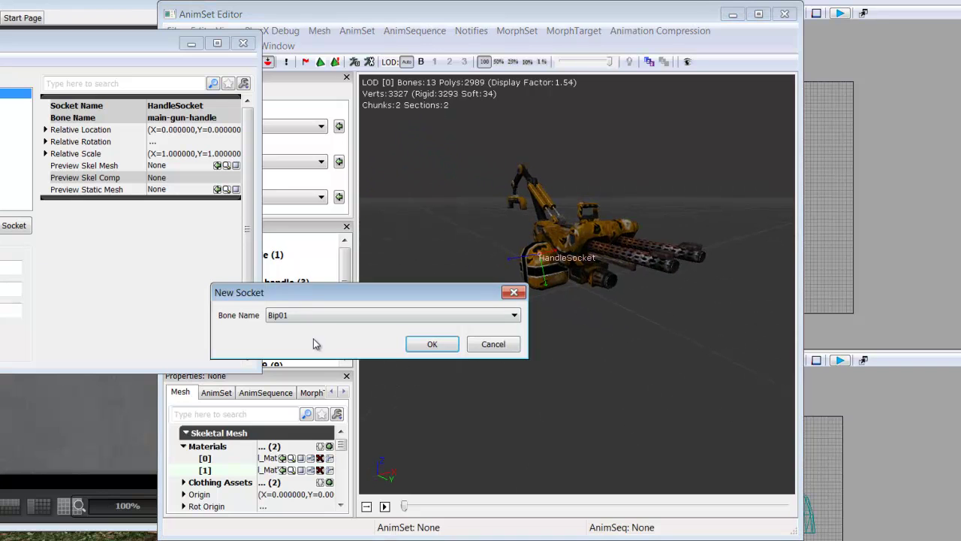
click(322, 314)
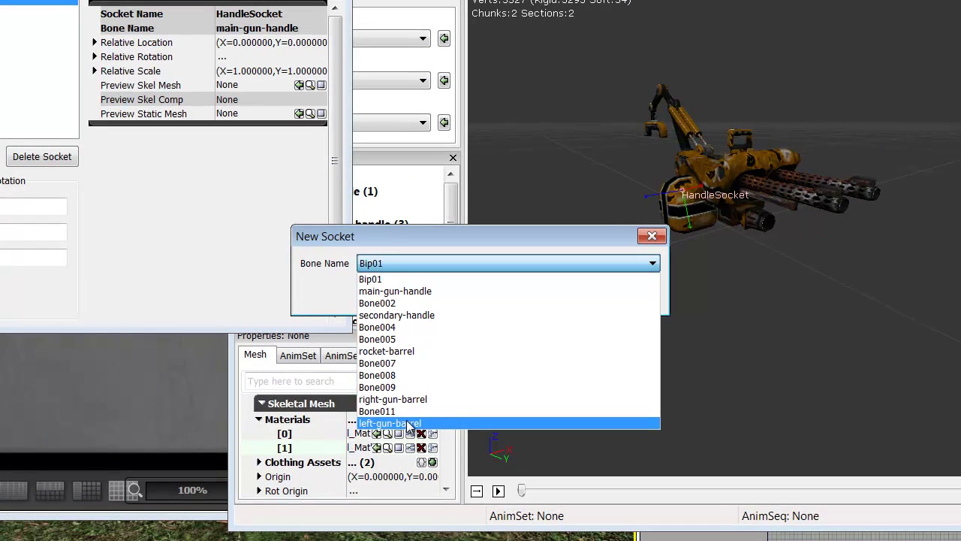
click(310, 450)
click(565, 305)
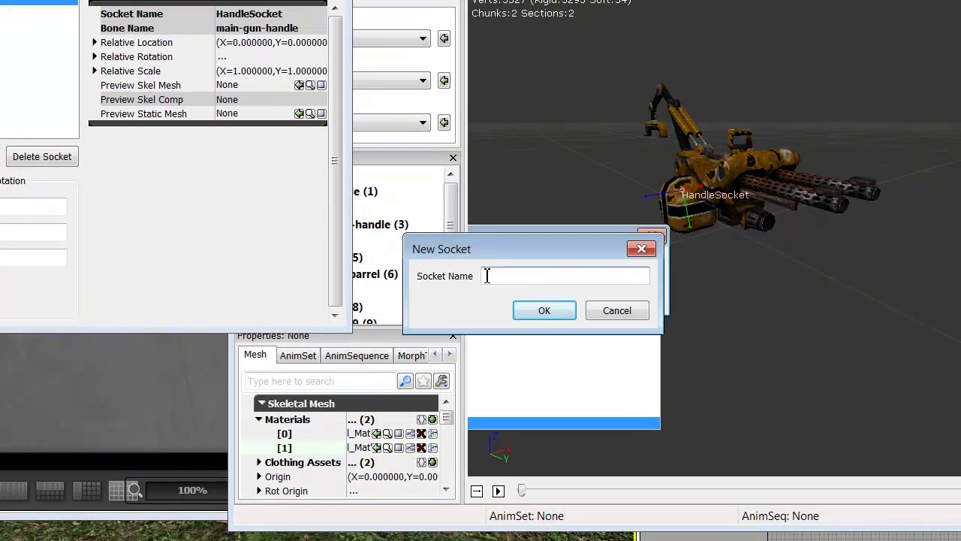
text(MuzzleFlash)
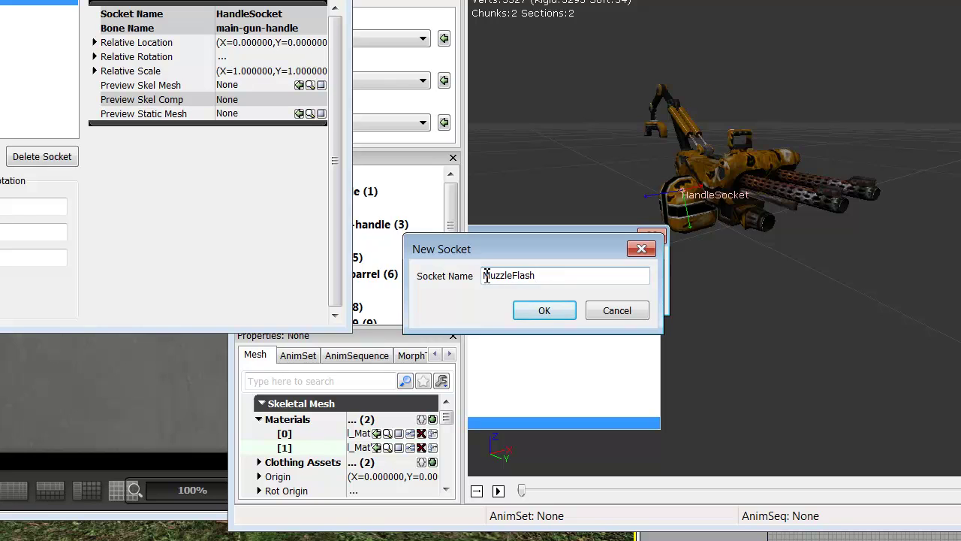
text(Prim1Socket)
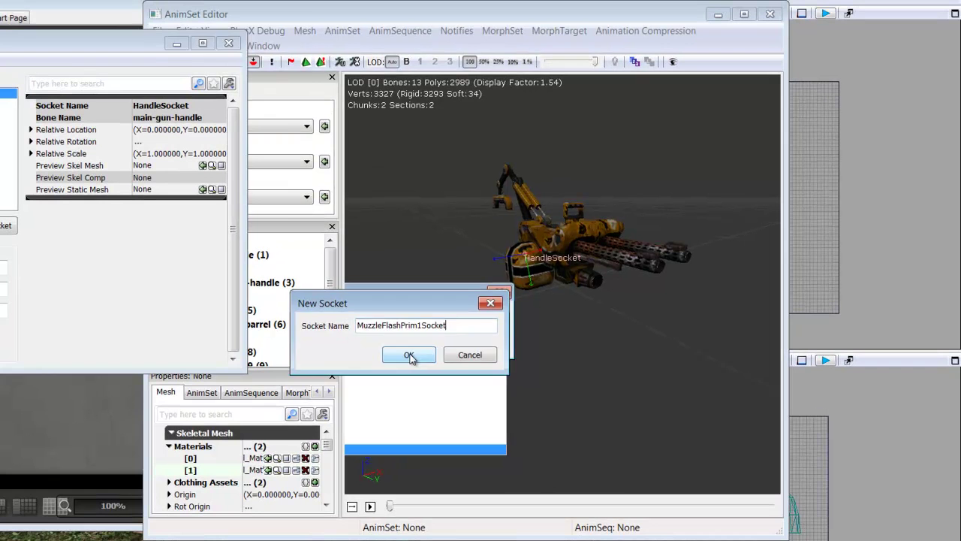
click(468, 336)
Move MuzzleFlashPrim1Socket to the muzzle end of its gun barrel, at a relative location of about X 3, Y -40.
right_drag(482, 330, 568, 290)
drag(508, 342, 680, 406)
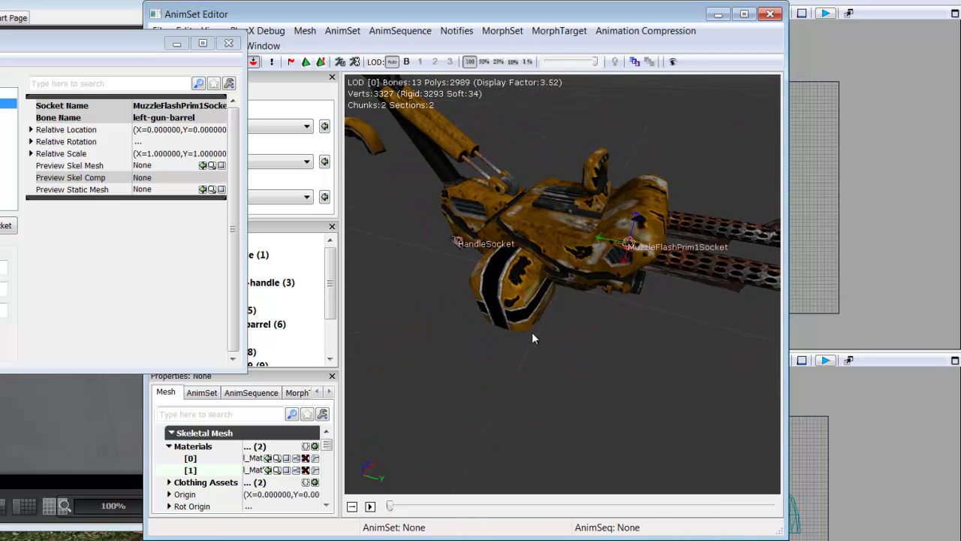
mouse_move(531, 332)
mouse_down()
mouse_move(510, 336)
mouse_move(535, 323)
mouse_up()
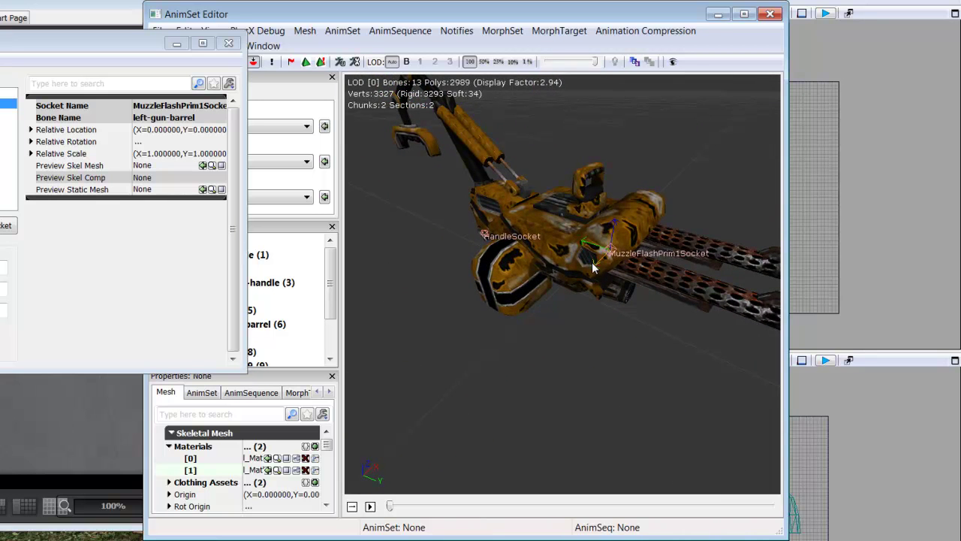
drag(596, 275, 669, 284)
drag(528, 266, 670, 290)
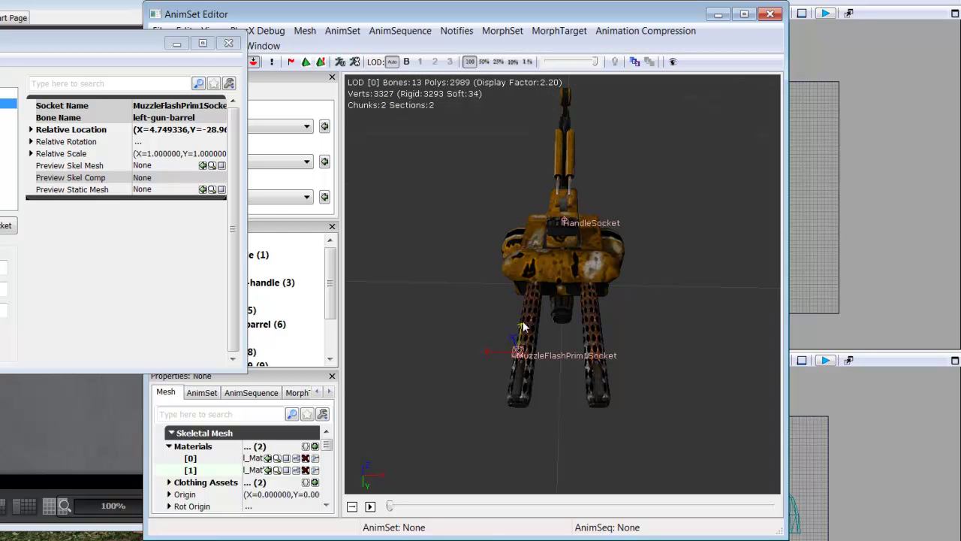
mouse_move(523, 327)
mouse_down()
mouse_move(523, 370)
mouse_move(524, 327)
mouse_up()
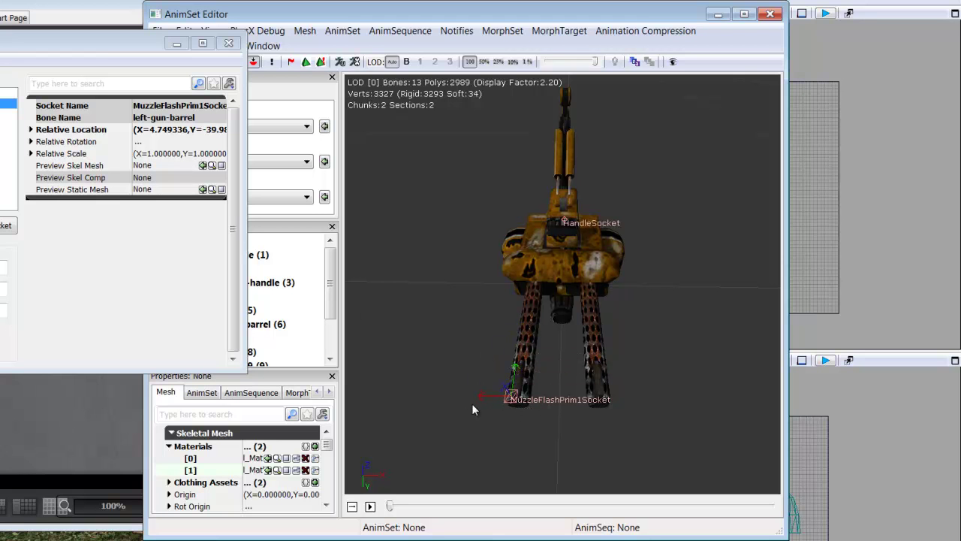
drag(479, 397, 483, 400)
Add a socket named MFPrim1 to the left-gun-barrel bone.
mouse_move(545, 437)
right_down()
mouse_move(536, 411)
mouse_move(532, 437)
right_up()
drag(590, 393, 655, 388)
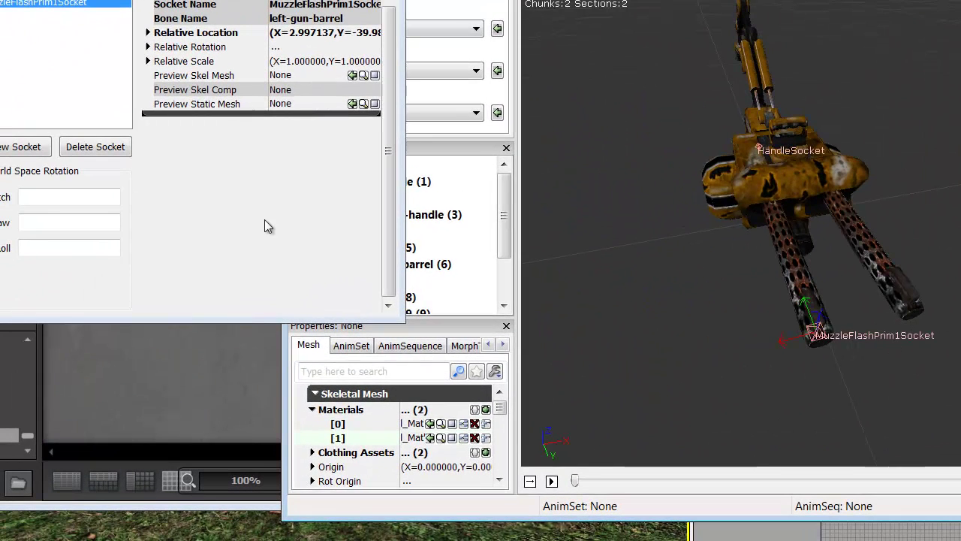
click(24, 148)
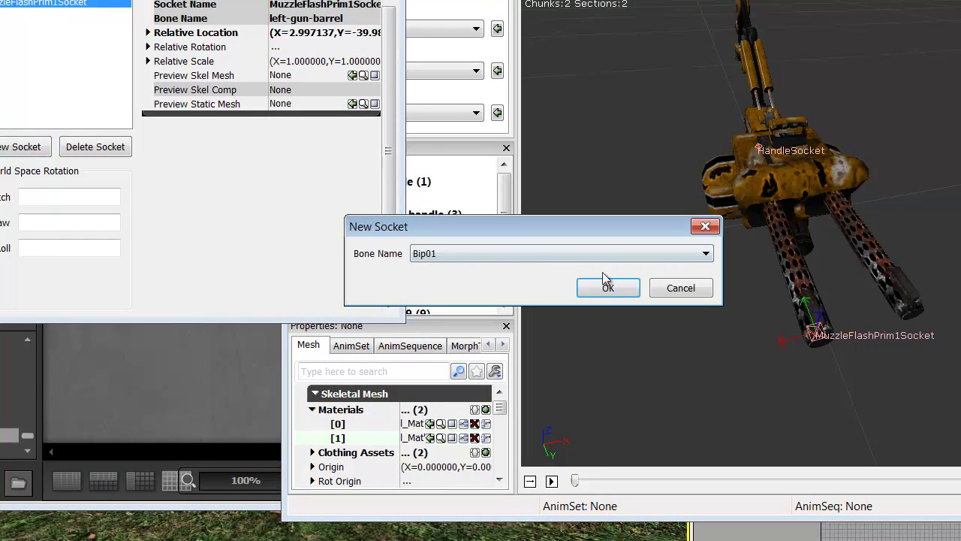
click(603, 254)
click(443, 414)
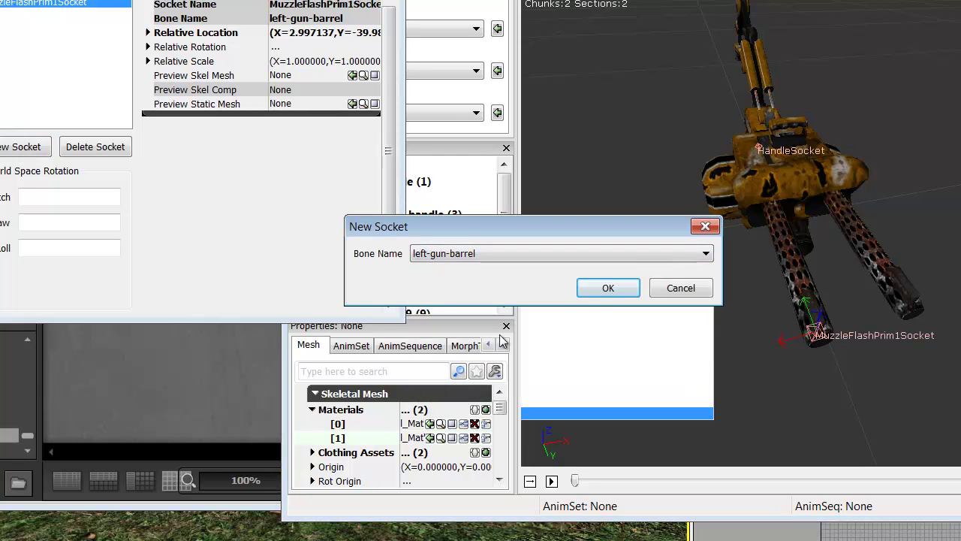
click(601, 287)
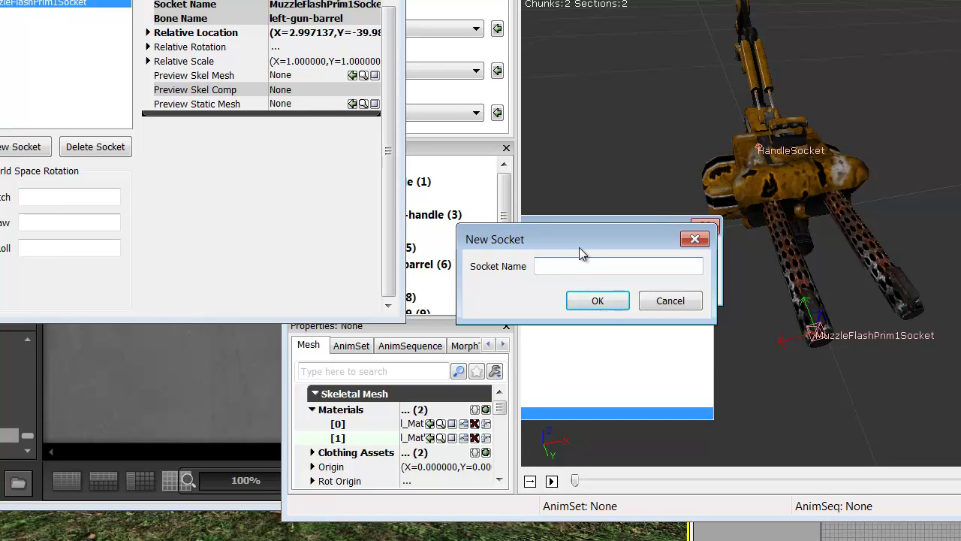
text(MFPrim1)
click(589, 303)
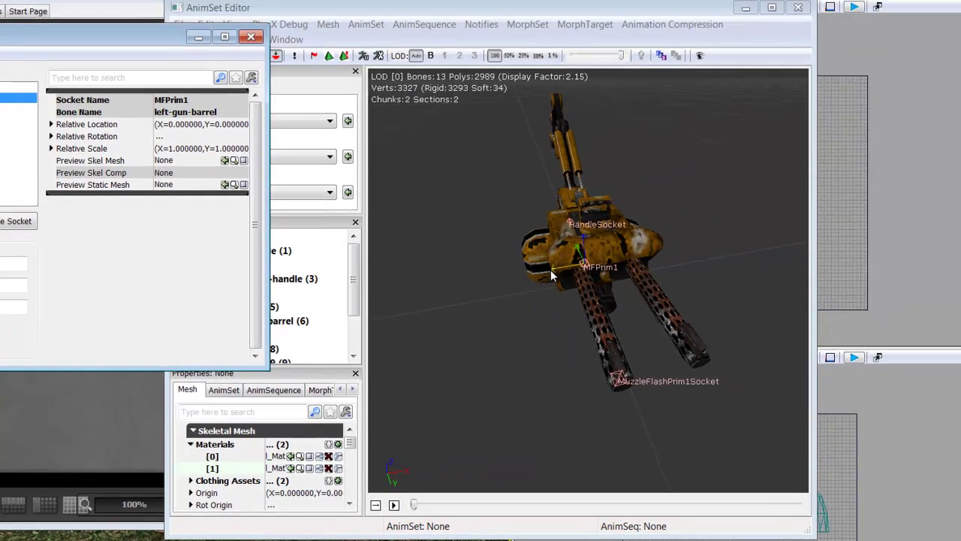
Move MFPrim1 to the muzzle end of its gun barrel, at a relative location of about X 2.9, Y -39.1.
drag(738, 204, 734, 204)
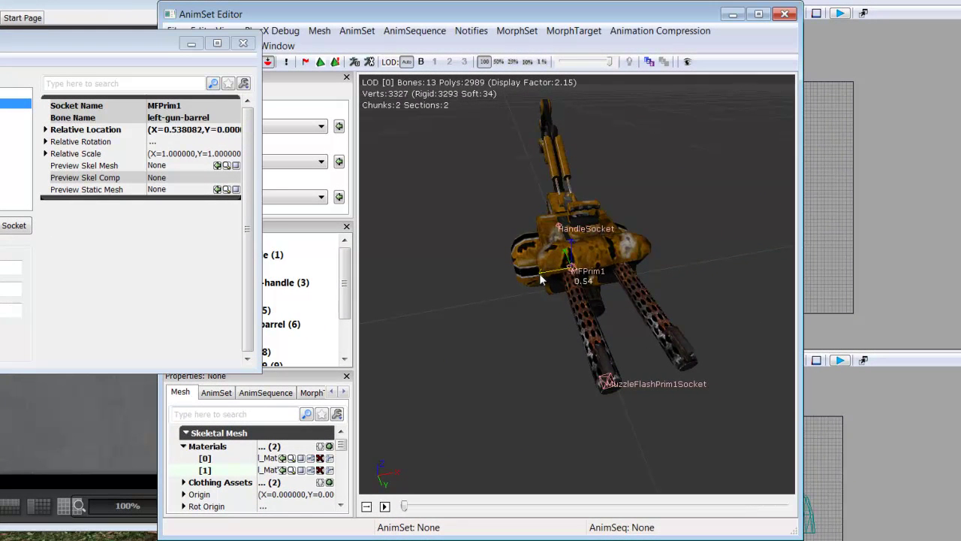
drag(539, 280, 564, 354)
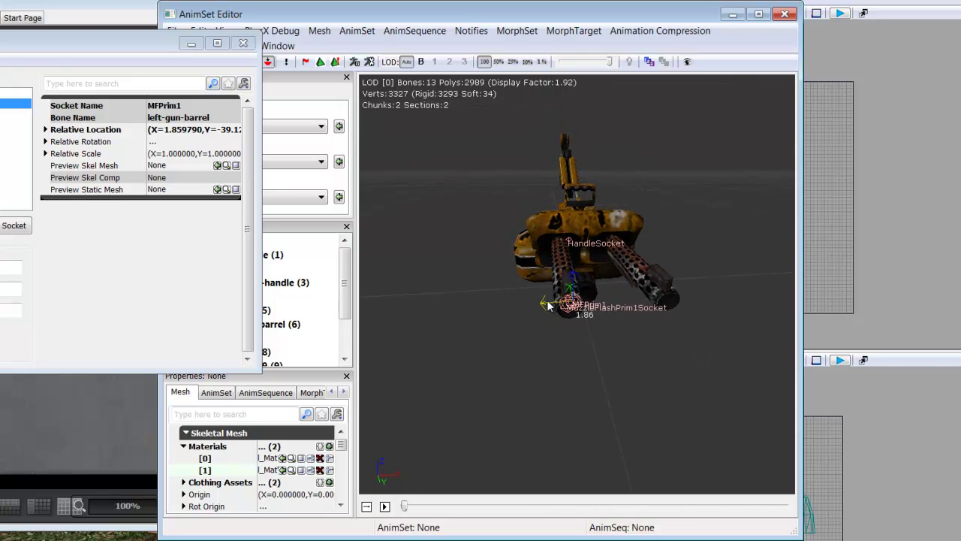
drag(549, 306, 453, 290)
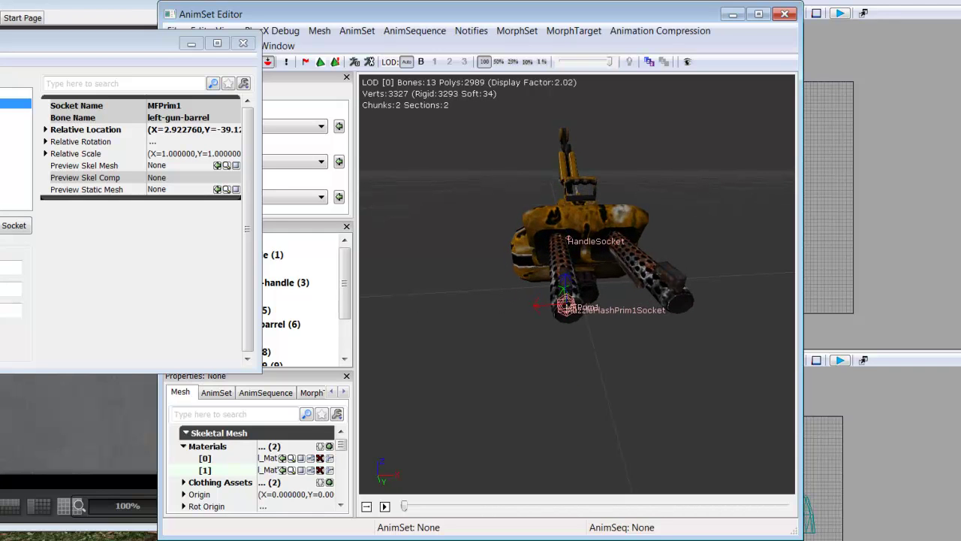
Add a socket named MuzzleFlashPrim2Socket to the right-gun-barrel bone.
click(403, 318)
click(306, 429)
click(425, 345)
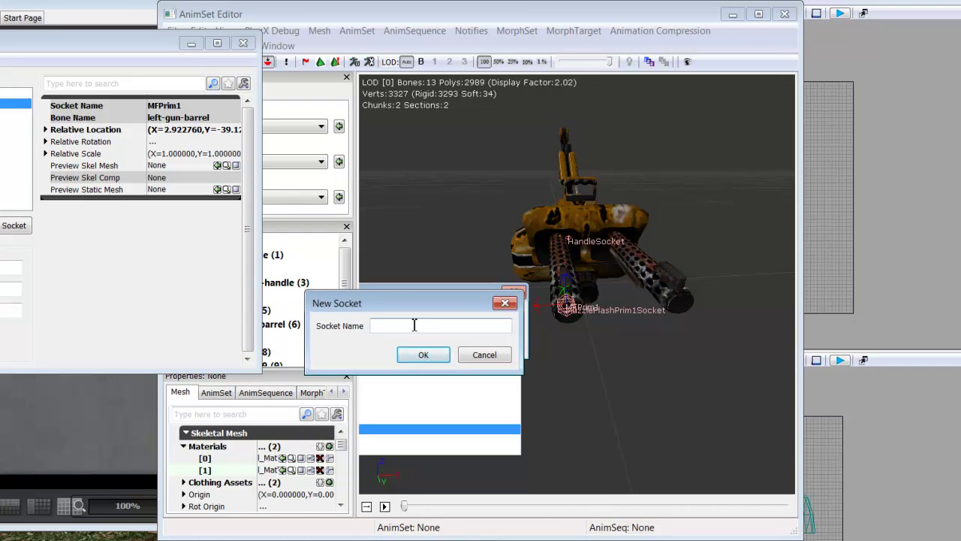
text(MuzzleFlashPrim2Sockety)
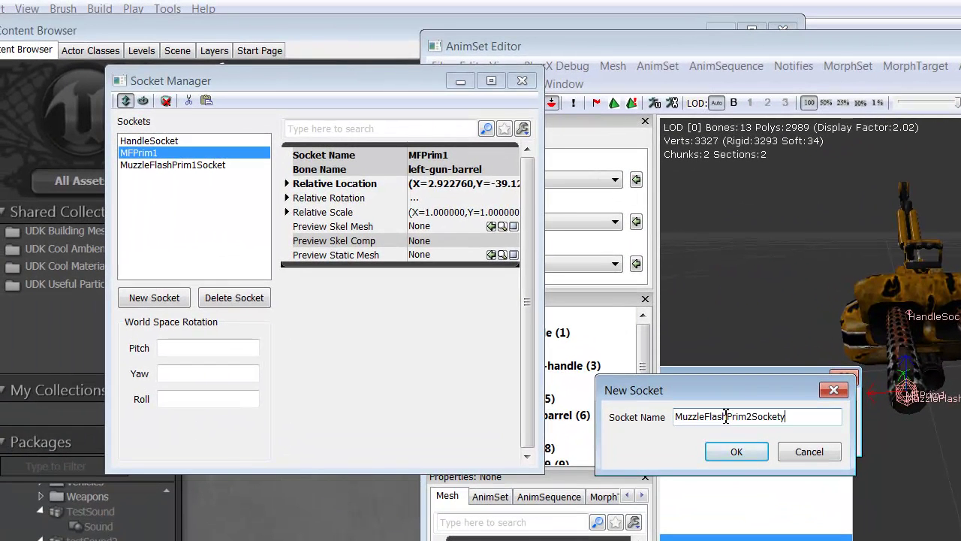
key(BackSpace)
key(Return)
Move MuzzleFlashPrim2Socket to the muzzle end of its gun barrel, at a relative location of about X 2.8, Y 40.2.
scroll(710, 376, down, 3)
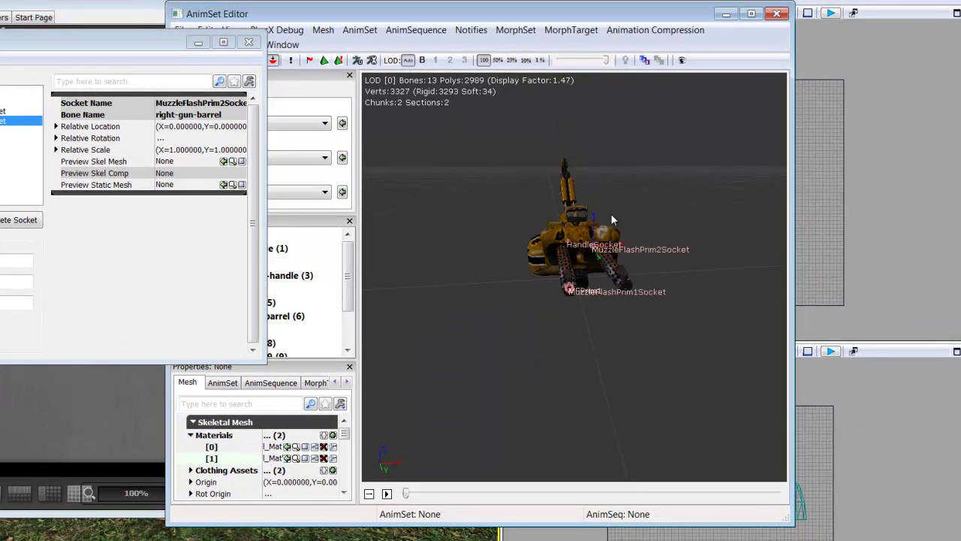
scroll(684, 202, up, 3)
drag(684, 203, 679, 201)
drag(598, 232, 535, 487)
drag(607, 391, 613, 390)
scroll(644, 302, up, 5)
scroll(646, 323, down, 6)
right_drag(669, 360, 679, 315)
drag(613, 391, 654, 57)
drag(645, 428, 656, 367)
drag(638, 215, 636, 188)
drag(670, 218, 633, 217)
drag(668, 255, 671, 329)
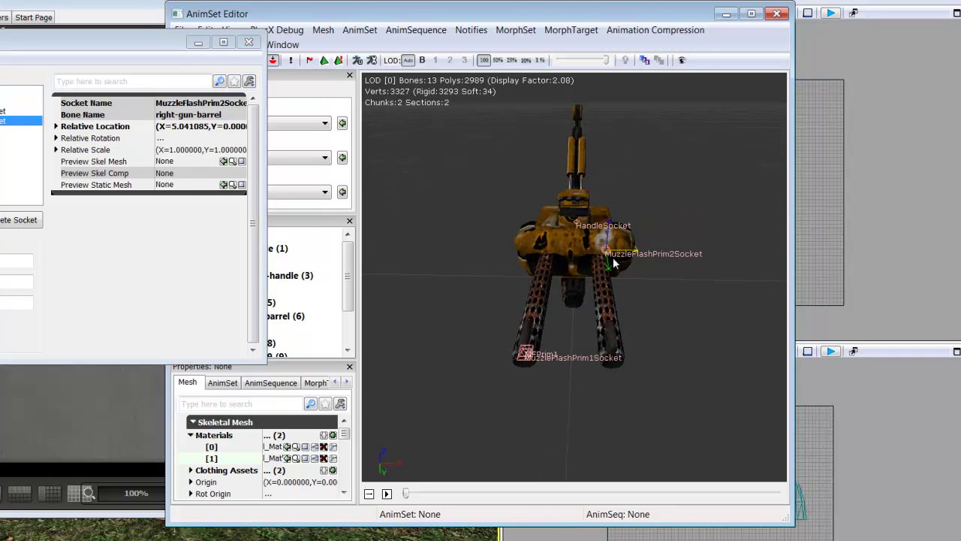
drag(613, 259, 585, 157)
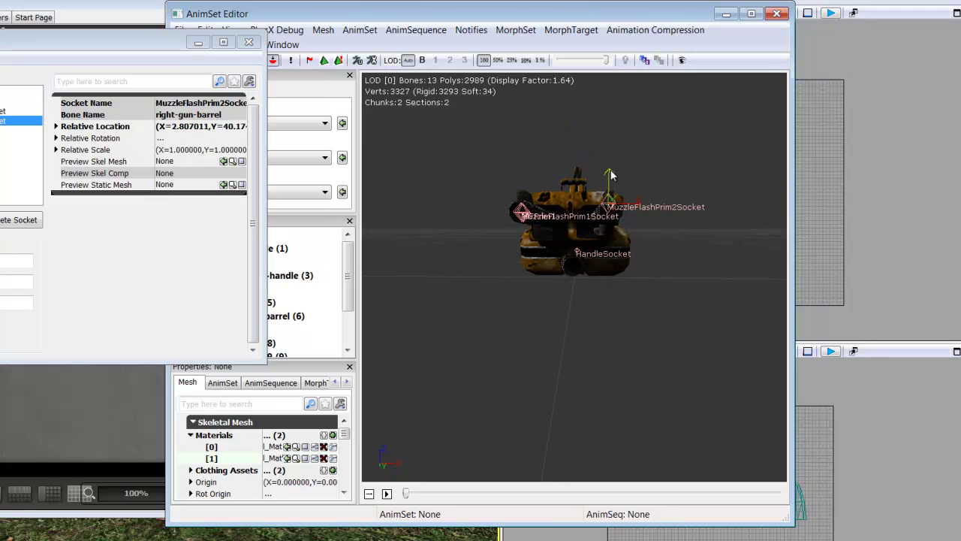
drag(516, 326, 529, 403)
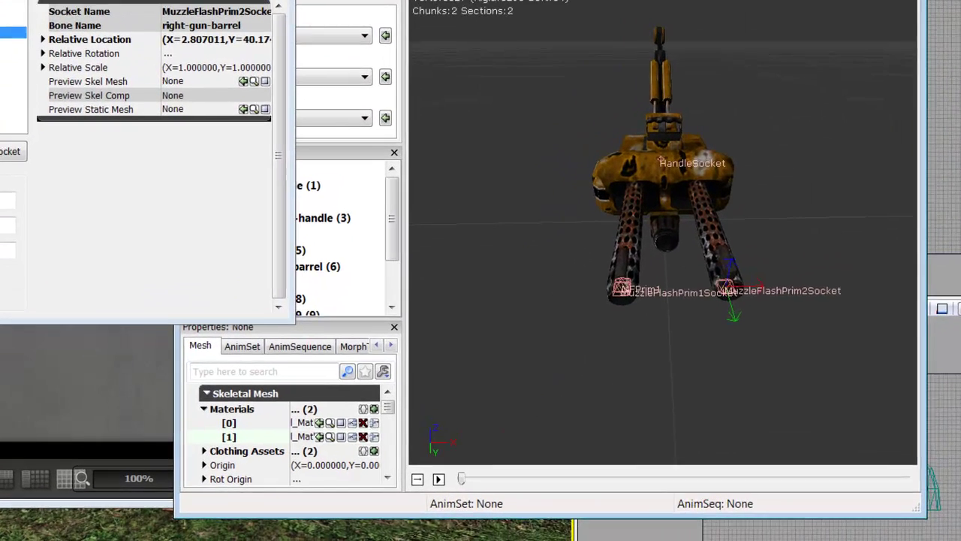
Add a socket named MFPrim2 to the right-gun-barrel bone.
click(2, 151)
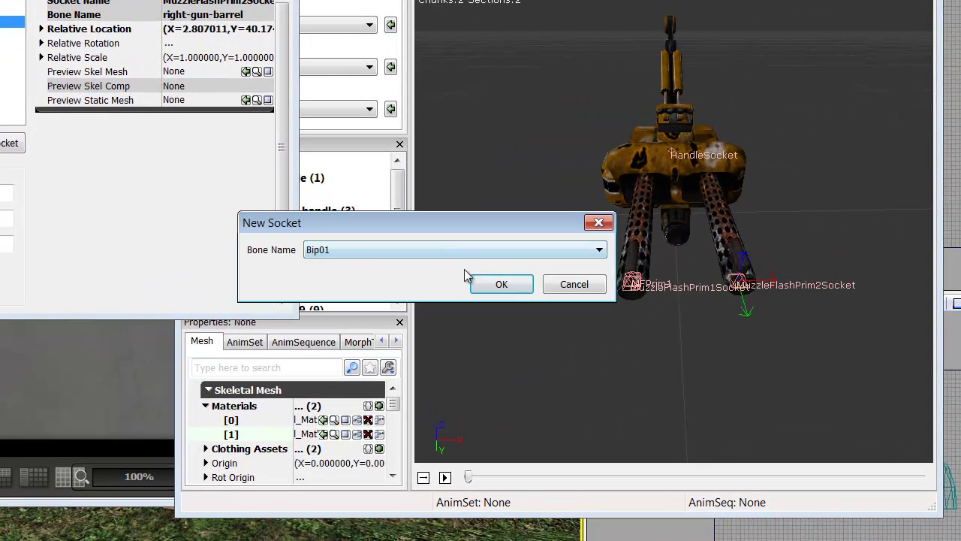
click(457, 249)
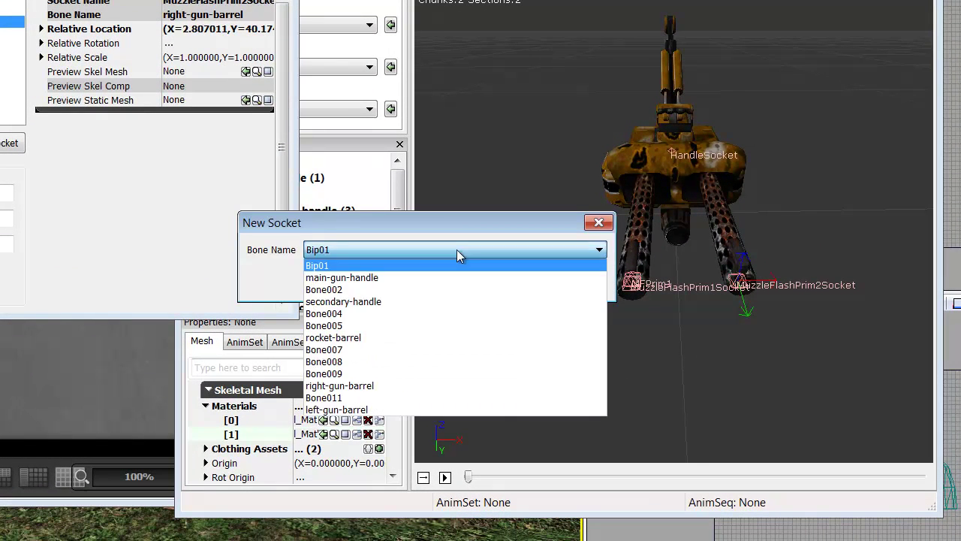
click(375, 385)
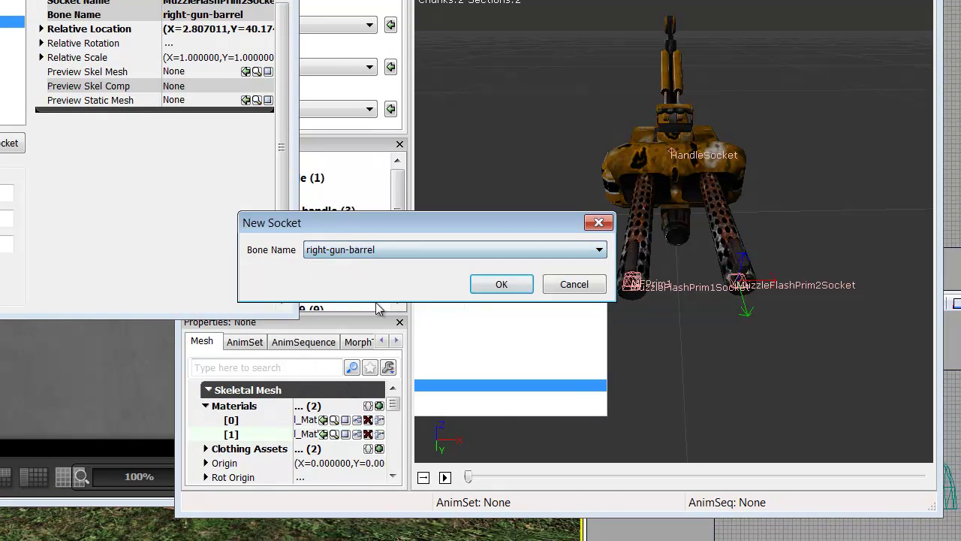
click(518, 283)
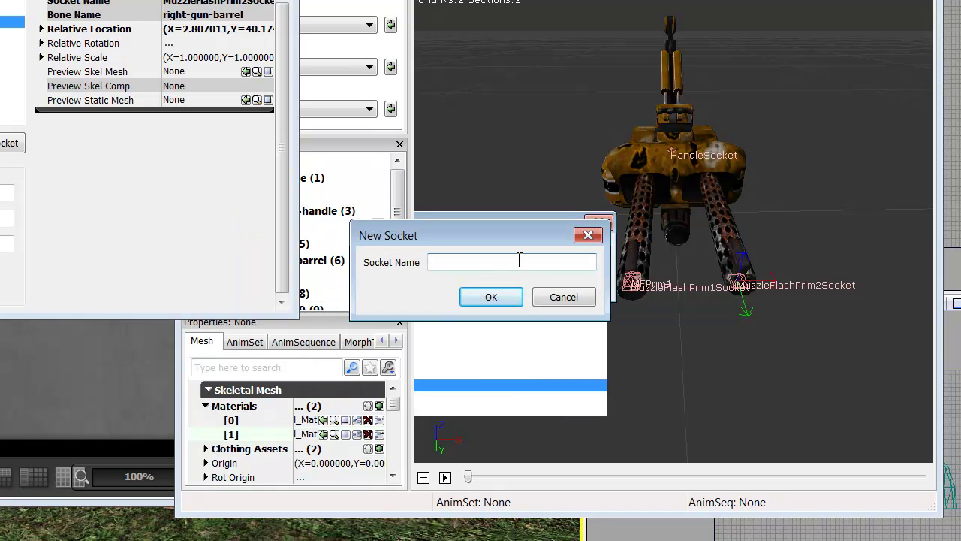
text(MFPrim)
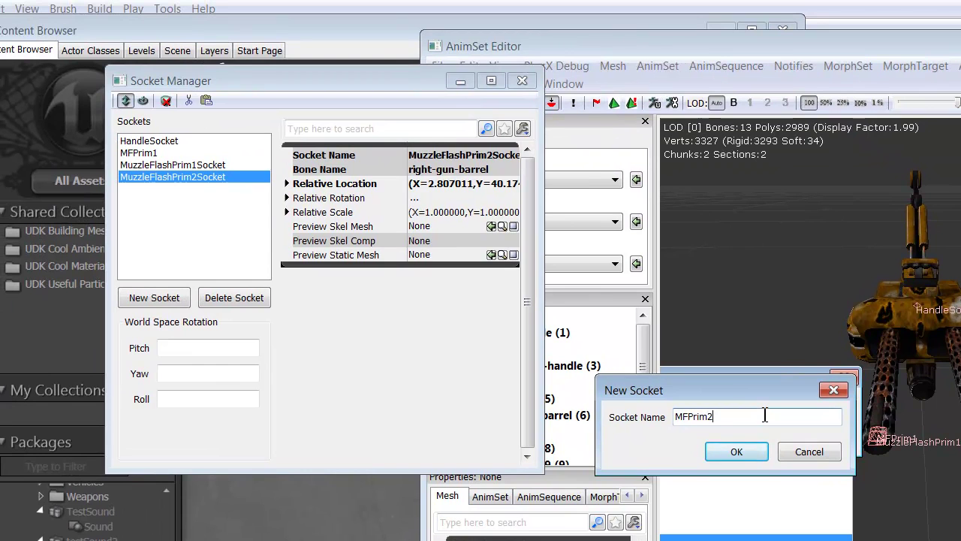
text(2)
key(Return)
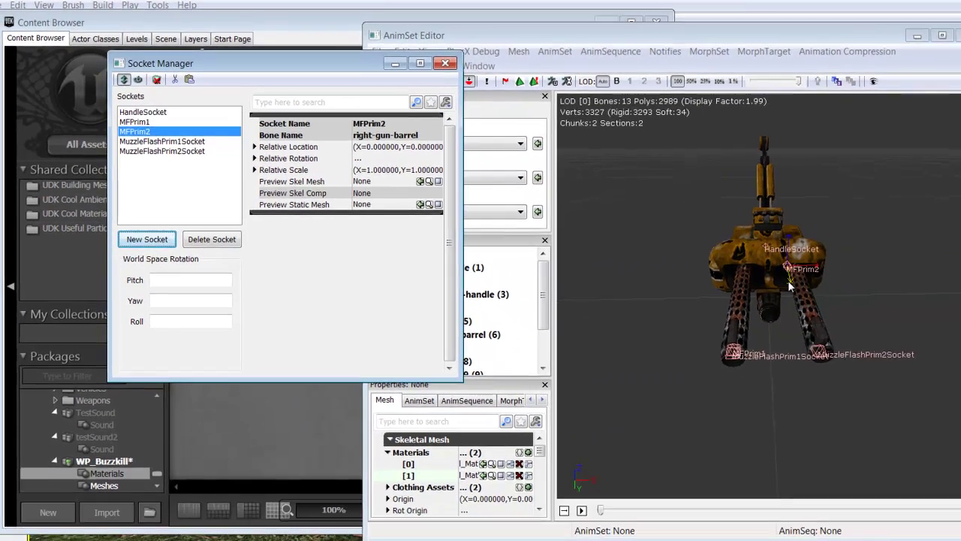
Move MFPrim2 to the muzzle end of its gun barrel, at a relative location of about X 3, Y 40.
drag(929, 340, 932, 456)
drag(772, 365, 773, 369)
right_drag(852, 353, 814, 326)
drag(799, 301, 573, 472)
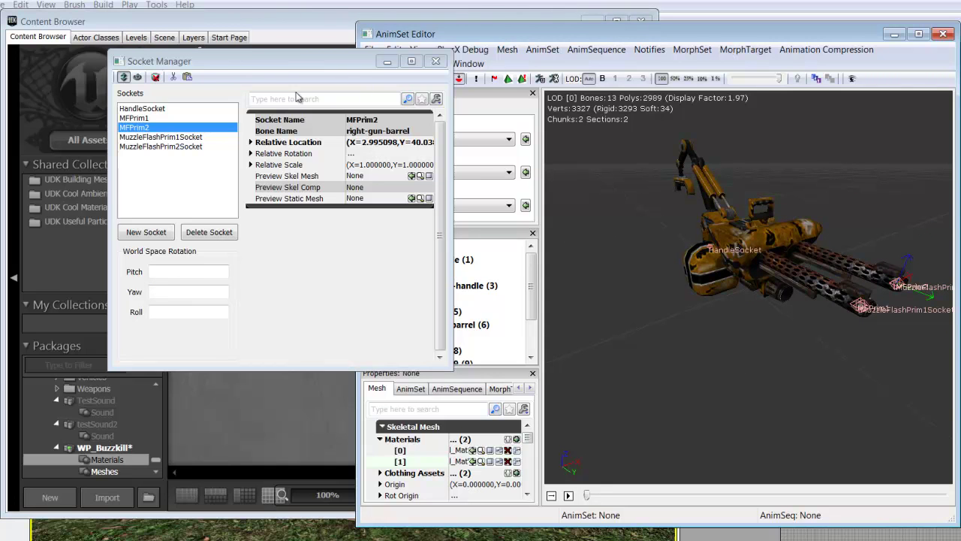
Close the Socket Manager and the AnimSet Editor, and save the WP_Buzzkill package.
click(436, 61)
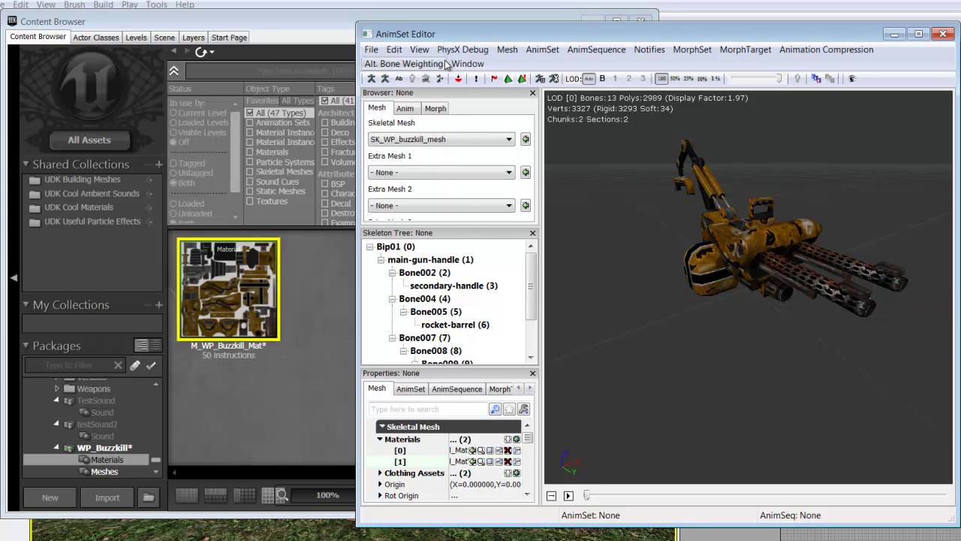
drag(643, 31, 585, 35)
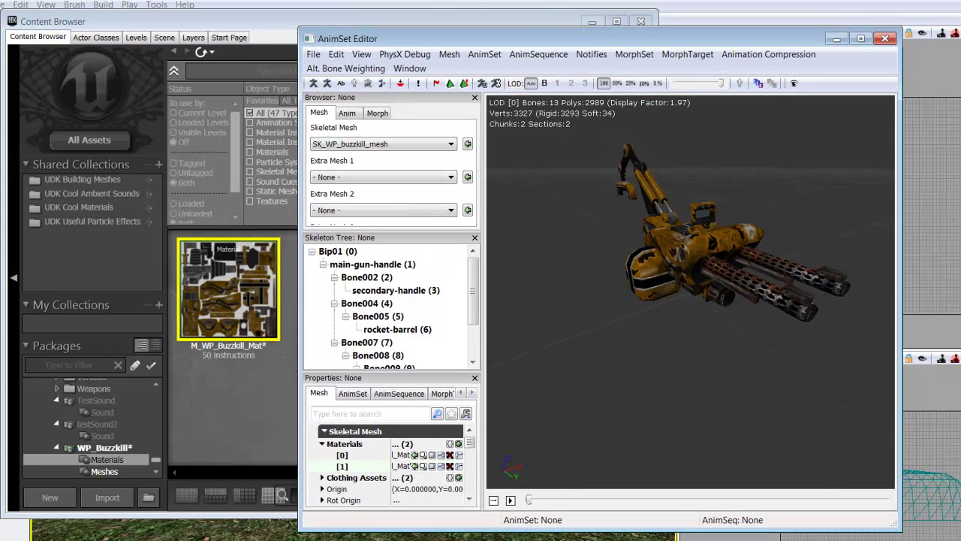
click(885, 39)
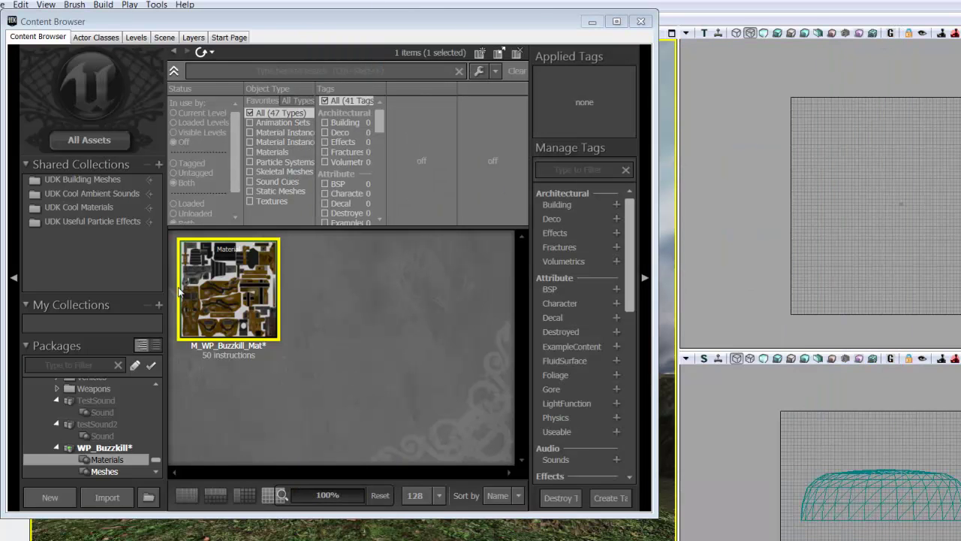
click(105, 448)
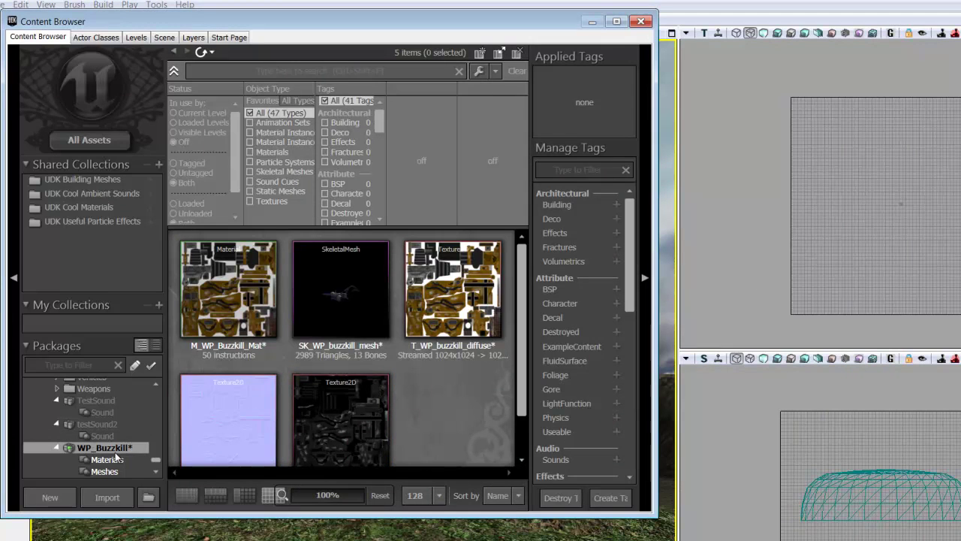
key(ctrl+s)
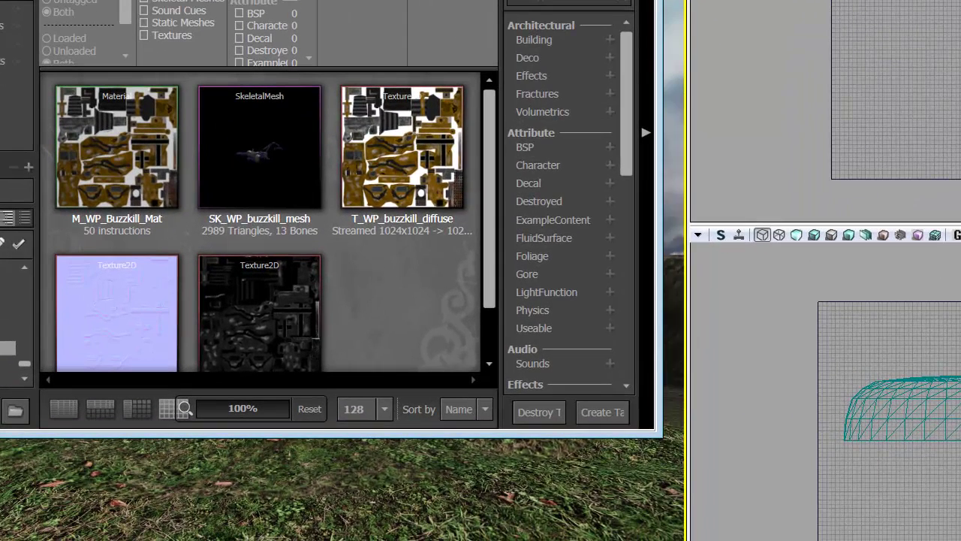
Create an AnimSet named K_WP_Buzzkill in the Anims group of the WP_Buzzkill package.
click(50, 497)
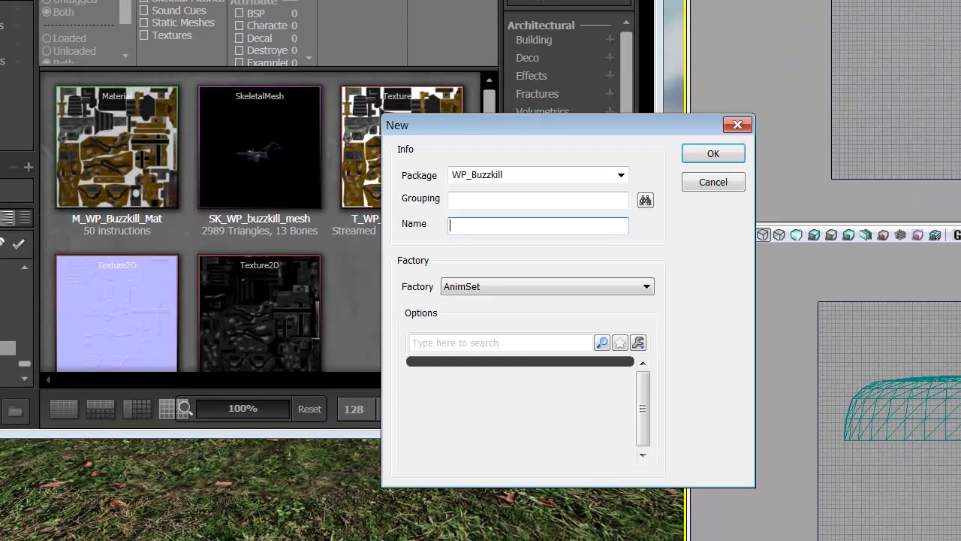
click(469, 201)
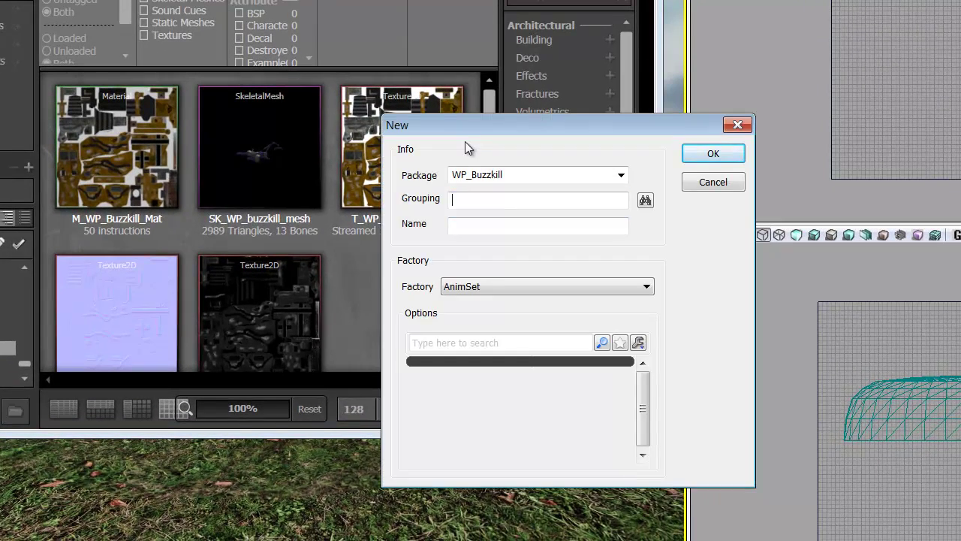
text(Anims)
click(500, 228)
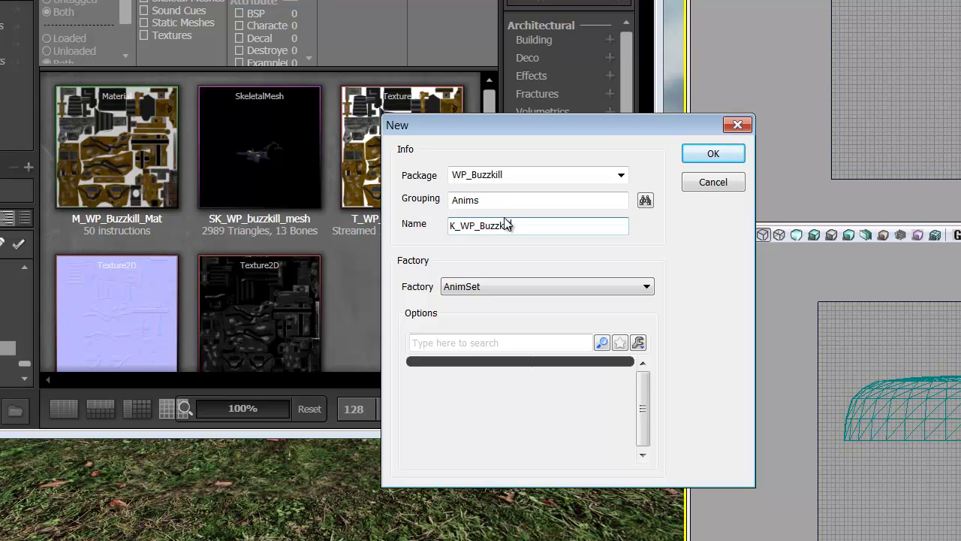
text(ill)
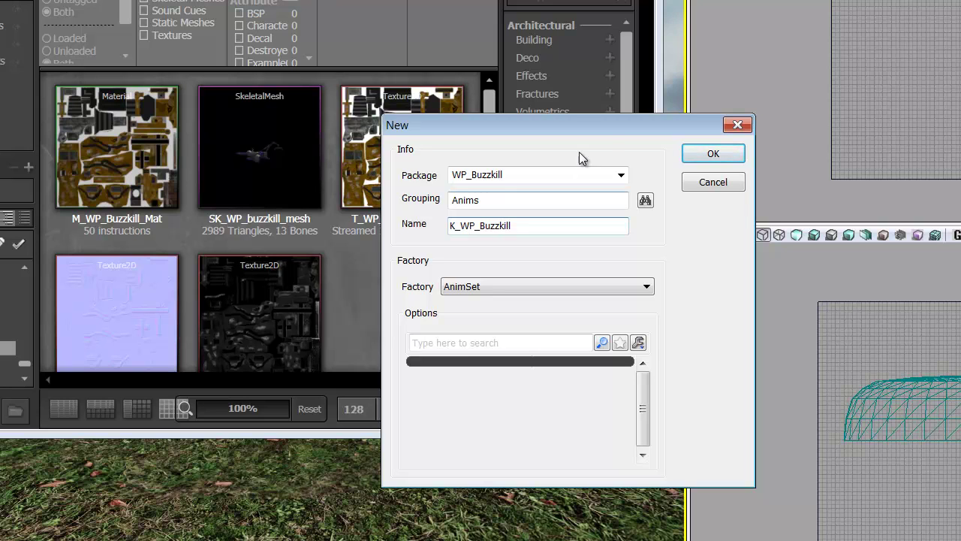
click(713, 154)
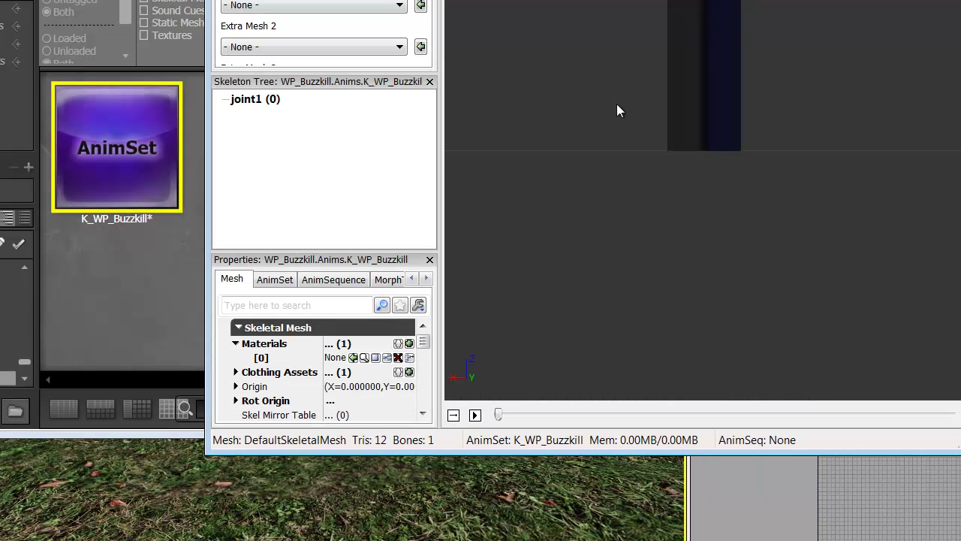
Set SK_WP_buzzkill_mesh as the skeletal mesh shown for the K_WP_Buzzkill AnimSet.
drag(618, 105, 472, 15)
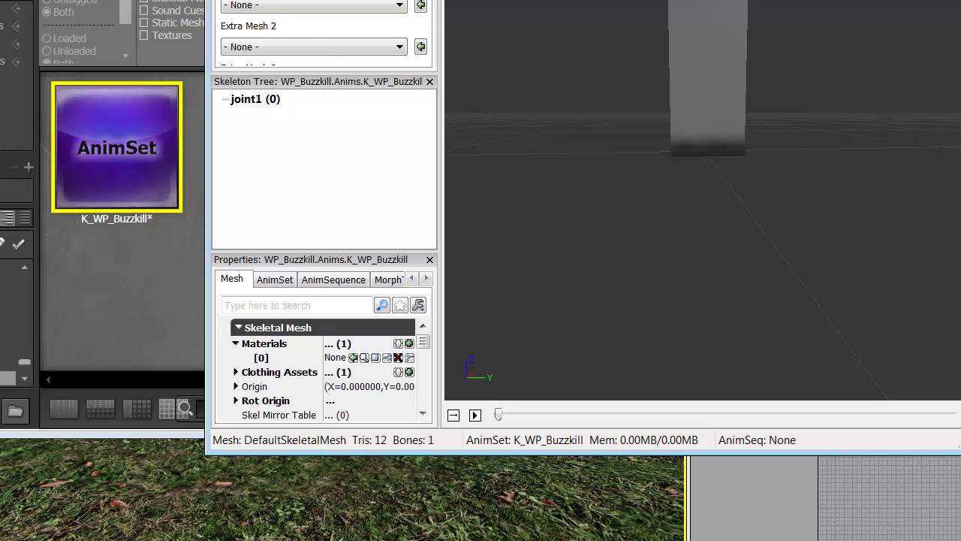
click(314, 4)
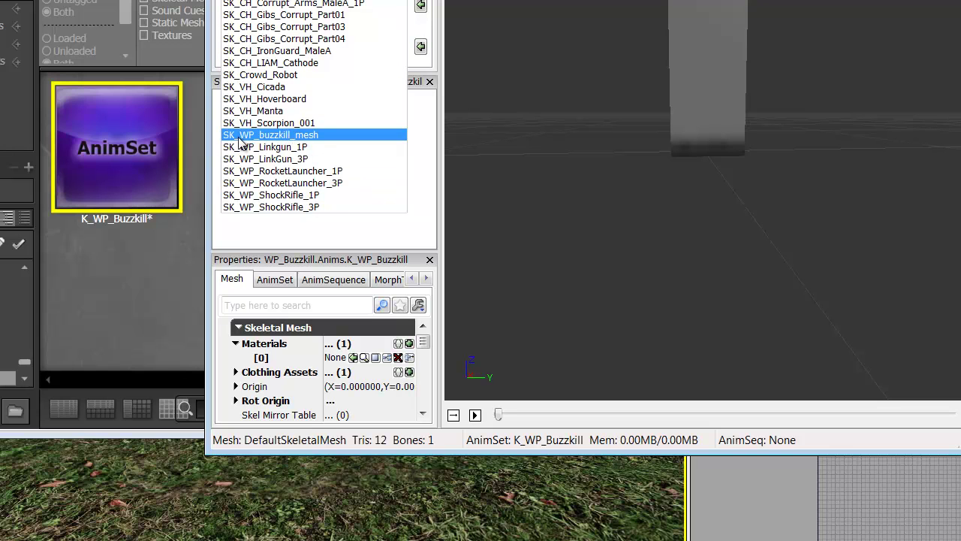
click(290, 137)
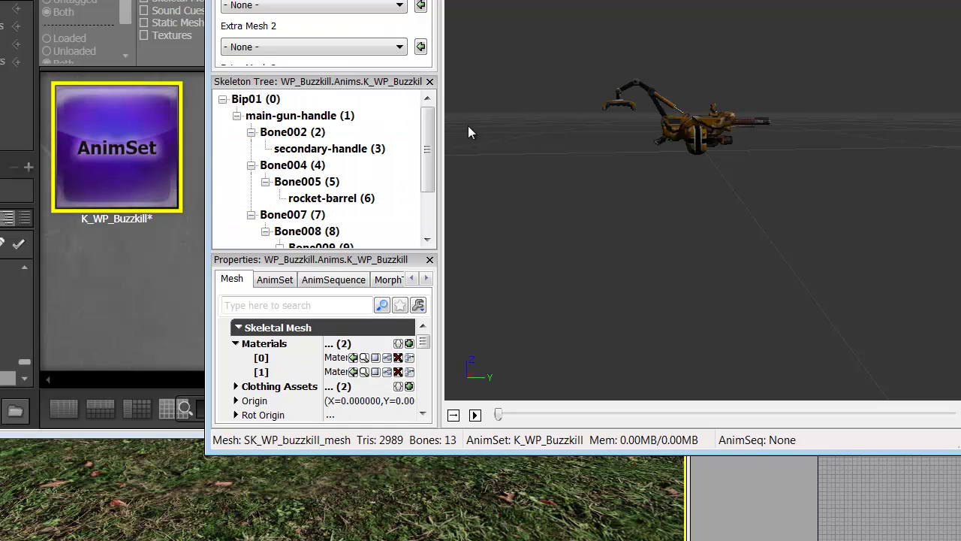
drag(664, 158, 547, 173)
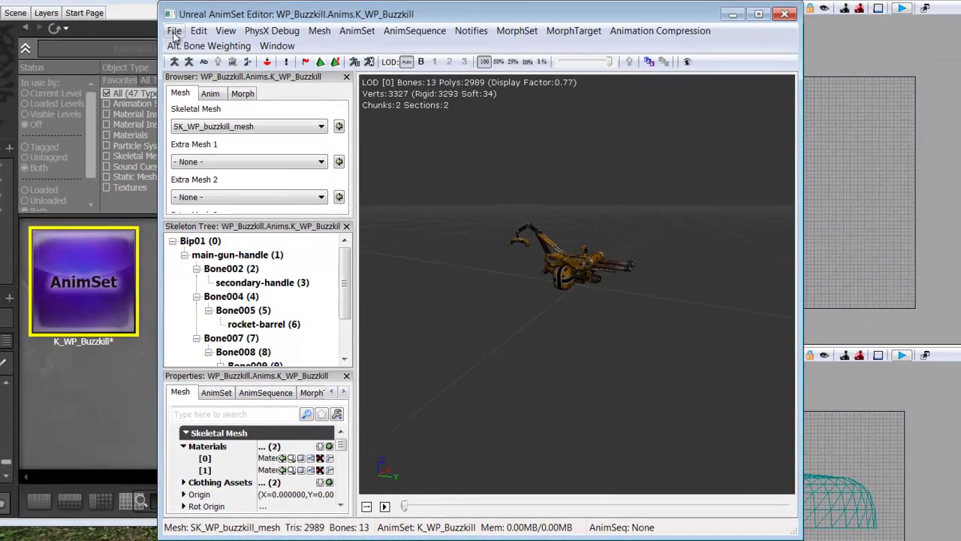
Import the buzzkill_animation.PSA file into the K_WP_Buzzkill AnimSet.
click(174, 31)
click(173, 31)
click(174, 30)
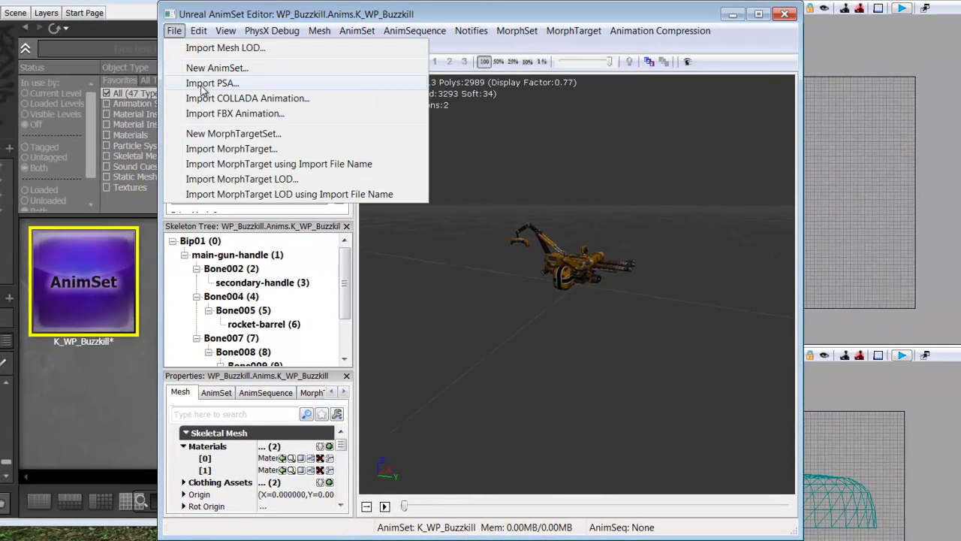
click(202, 86)
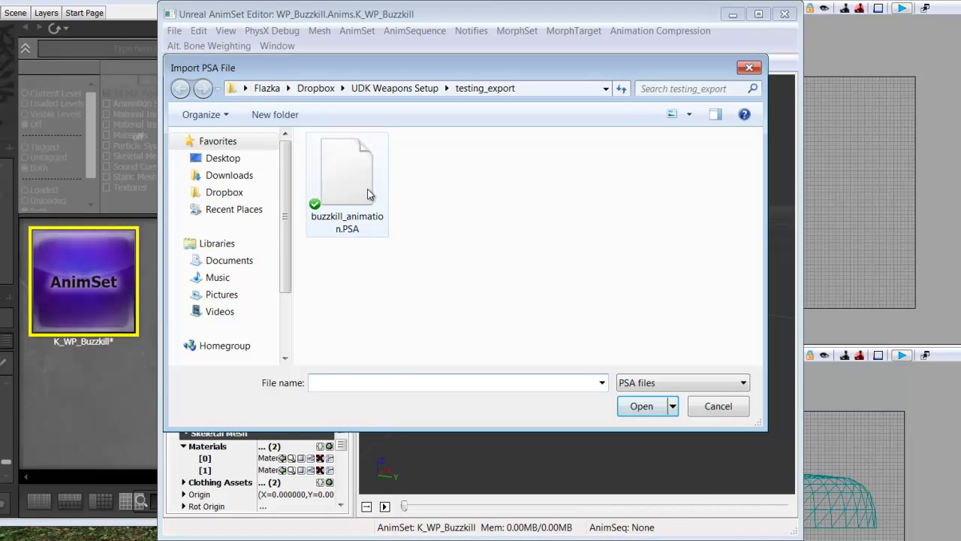
double_click(368, 193)
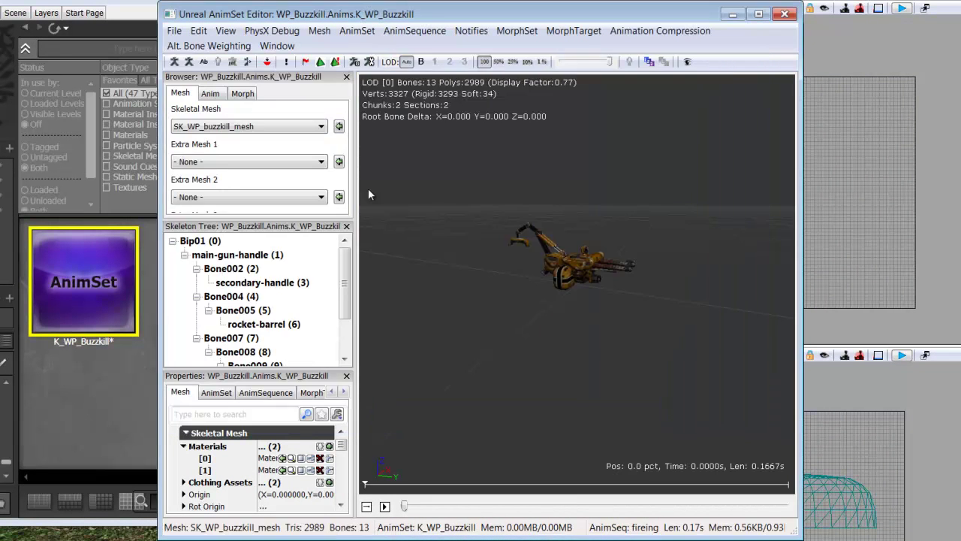
Play the imported fireing animation sequence and inspect the weapon from several angles.
click(211, 94)
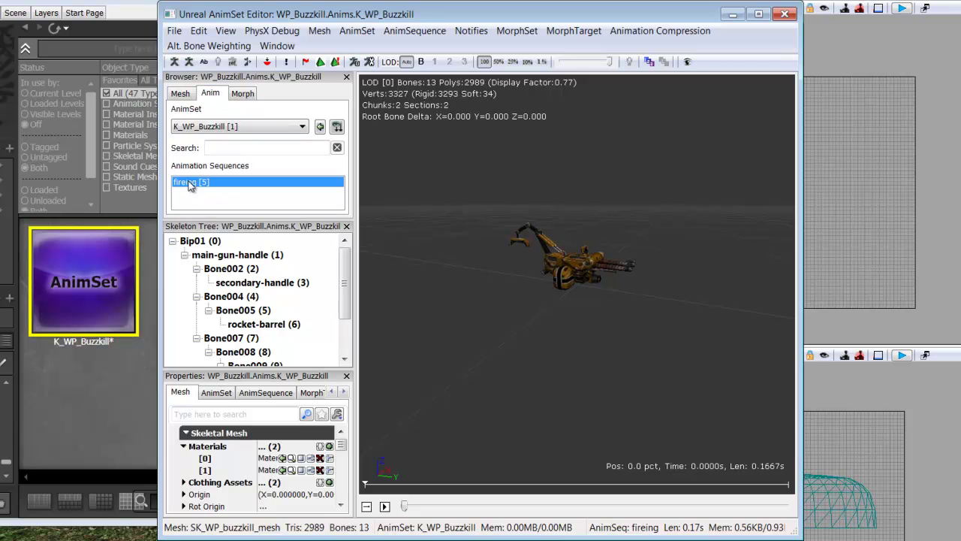
drag(529, 214, 525, 292)
click(385, 506)
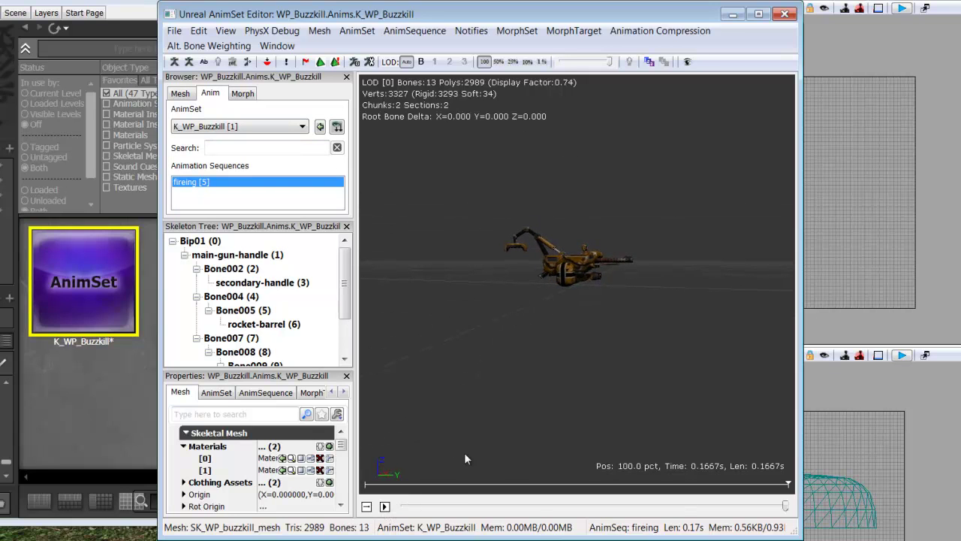
drag(588, 361, 698, 320)
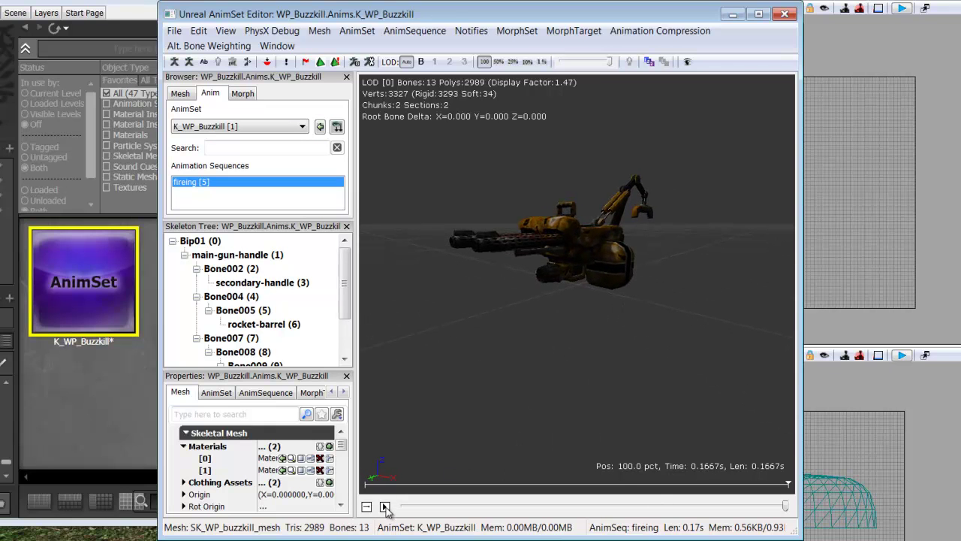
drag(476, 325, 652, 474)
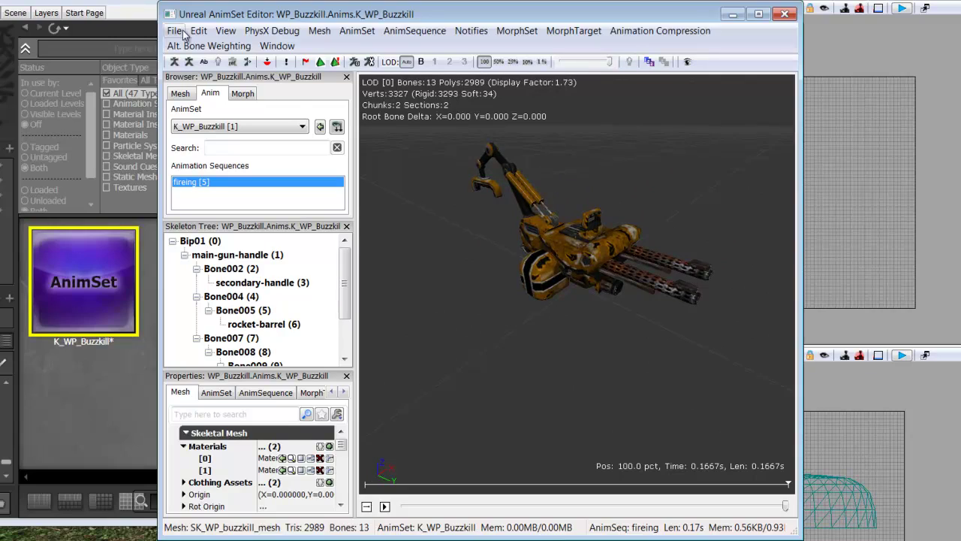
Close the AnimSet Editor and save the WP_Buzzkill package.
click(784, 13)
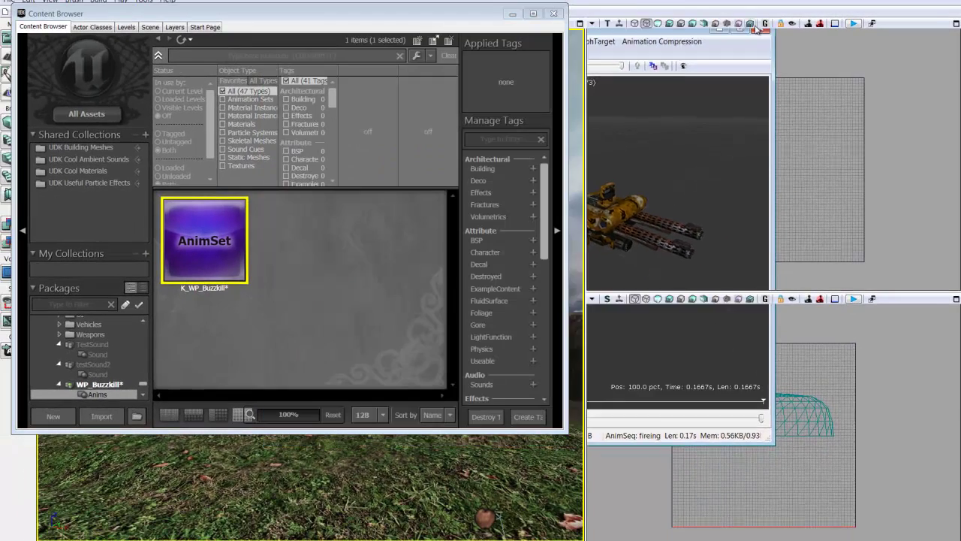
drag(330, 16, 424, 27)
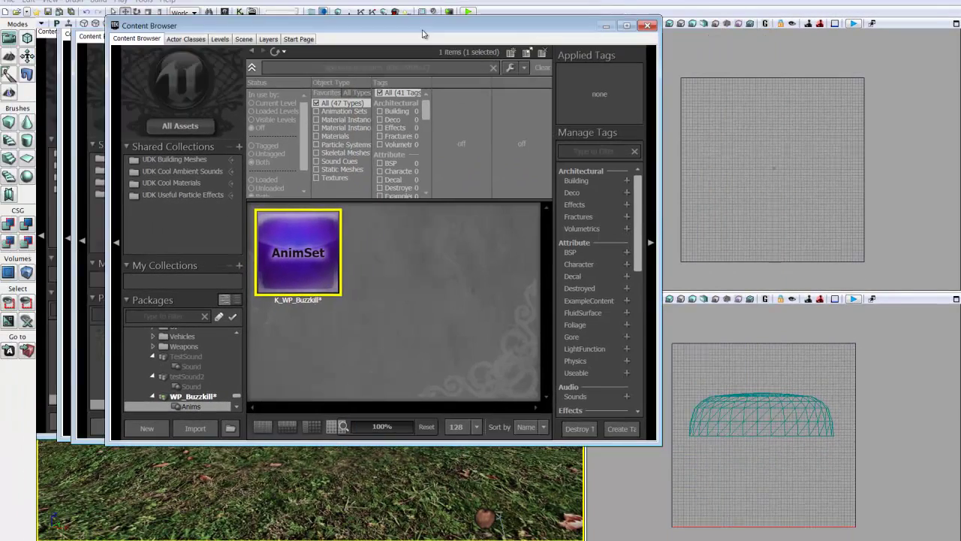
click(194, 397)
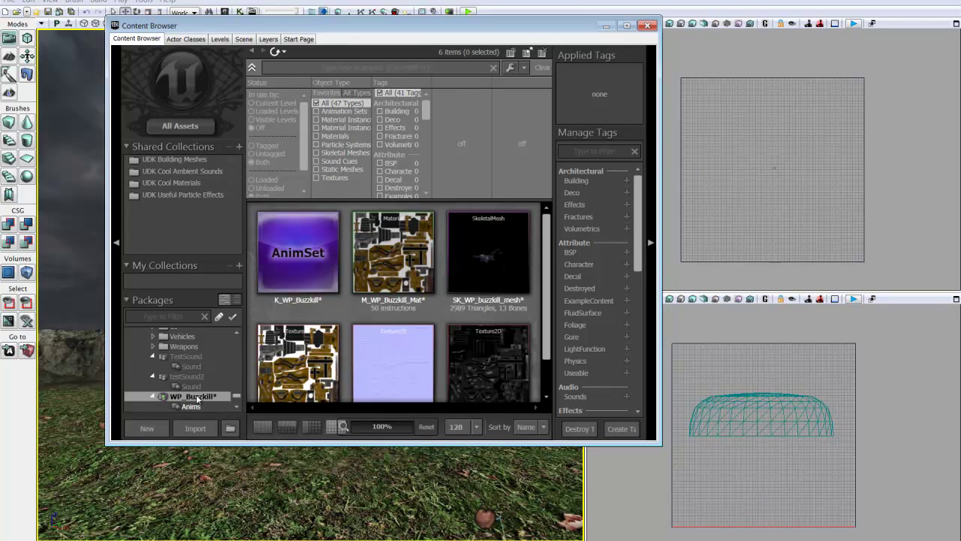
key(ctrl+s)
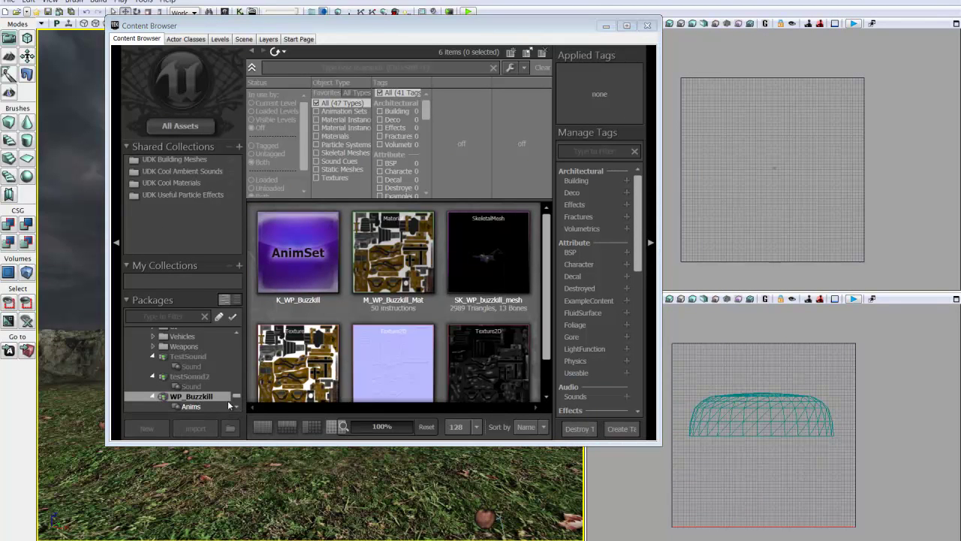